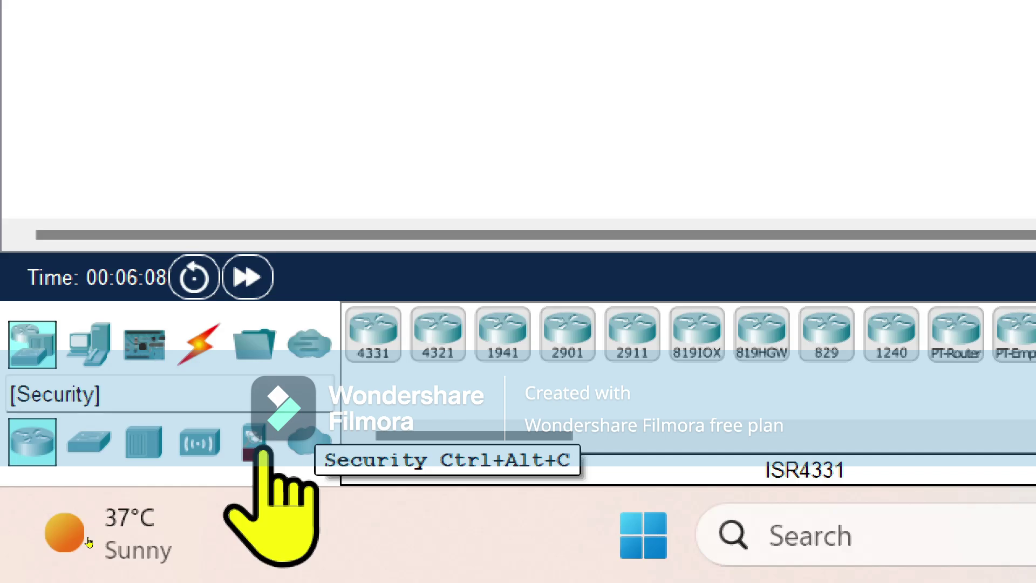
# Show the End Devices category in the device-type palette
pyautogui.click(100, 348)
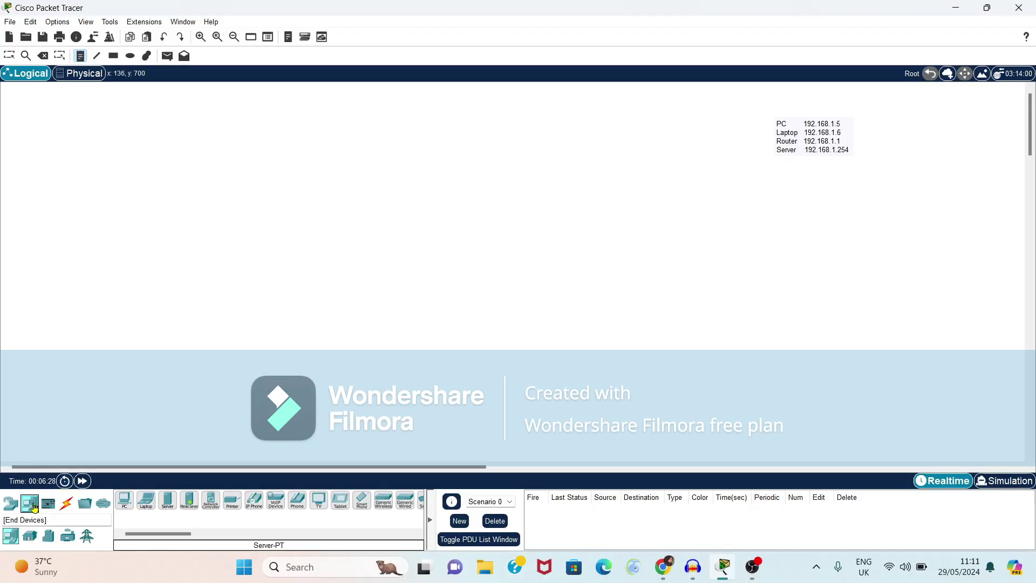
# Place a PC and a laptop on the workspace, then pick a server
pyautogui.click(129, 500)
pyautogui.click(212, 198)
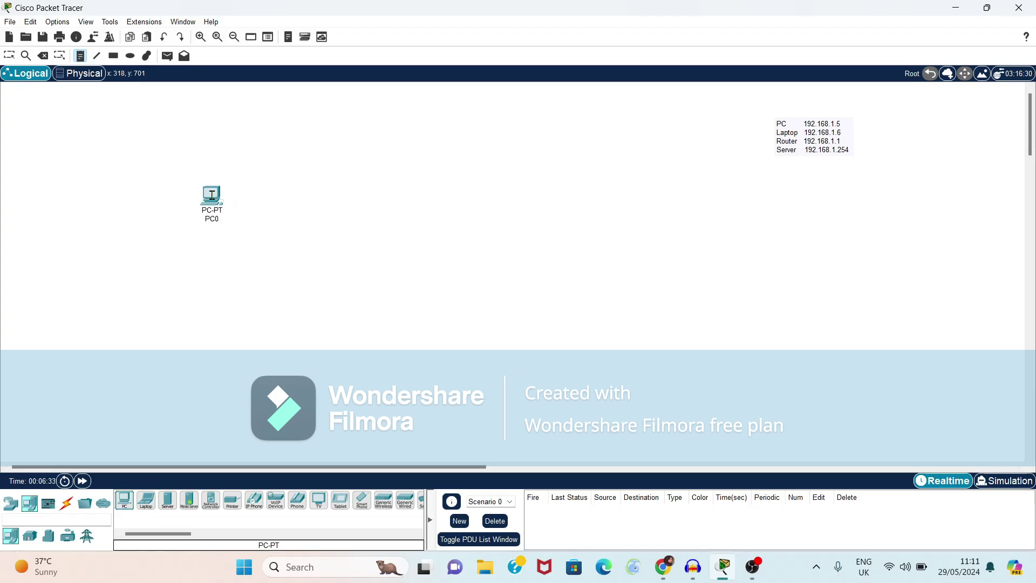
pyautogui.click(147, 499)
pyautogui.click(205, 370)
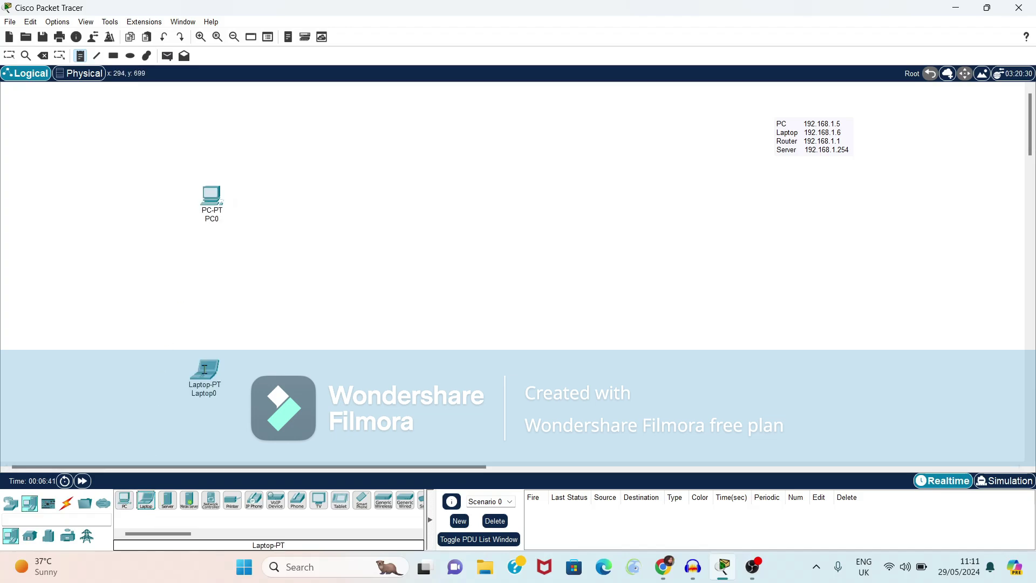
pyautogui.click(168, 499)
# Add a 2960 switch, browse the wireless devices, and shift the switch slightly up
pyautogui.click(12, 504)
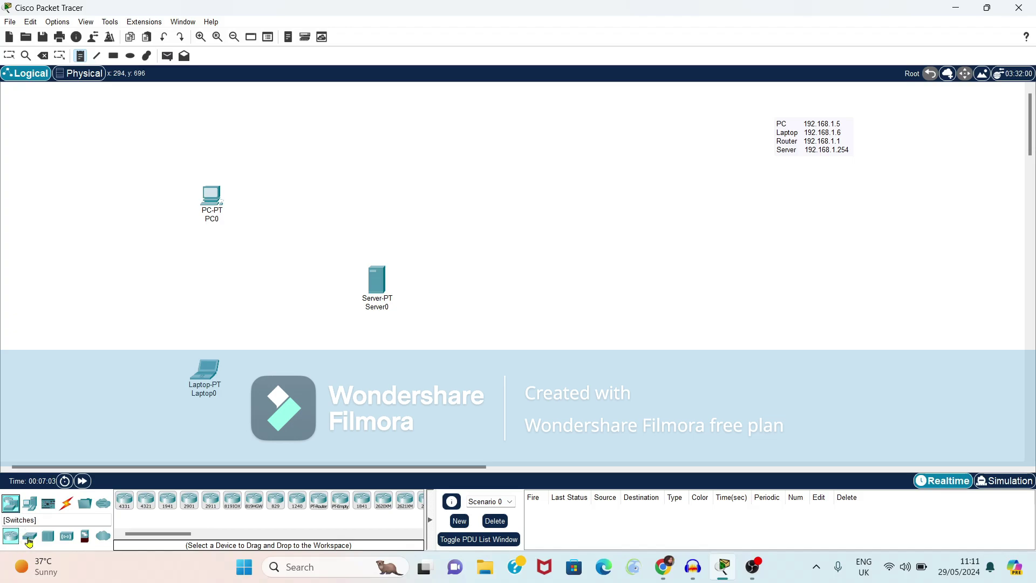
pyautogui.click(30, 538)
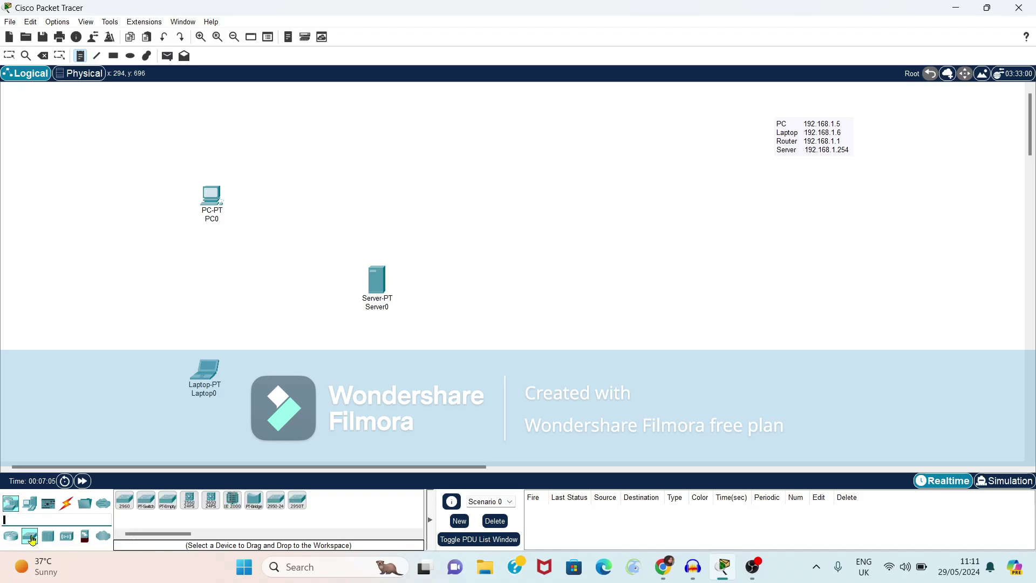
pyautogui.click(125, 501)
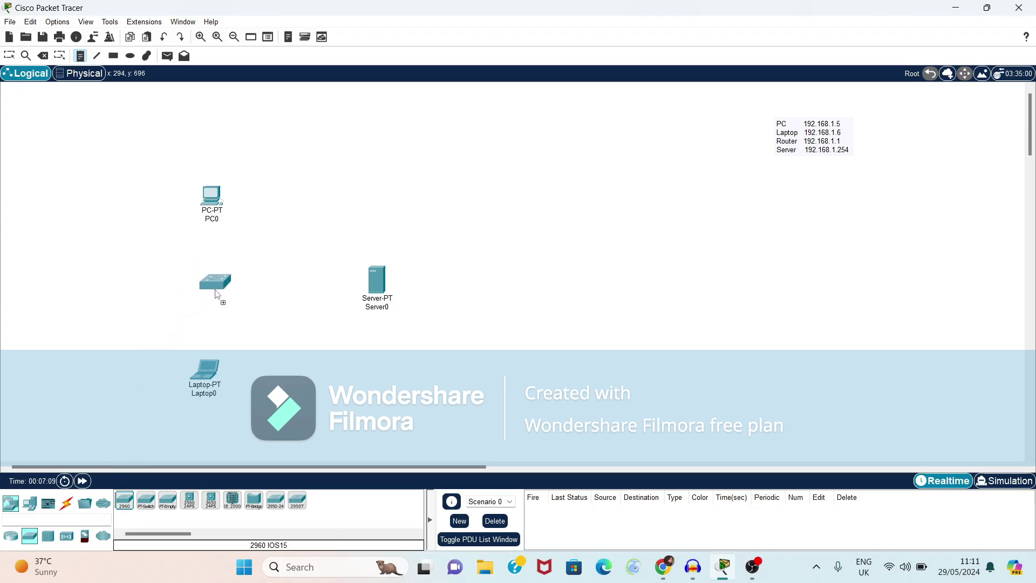
pyautogui.click(216, 288)
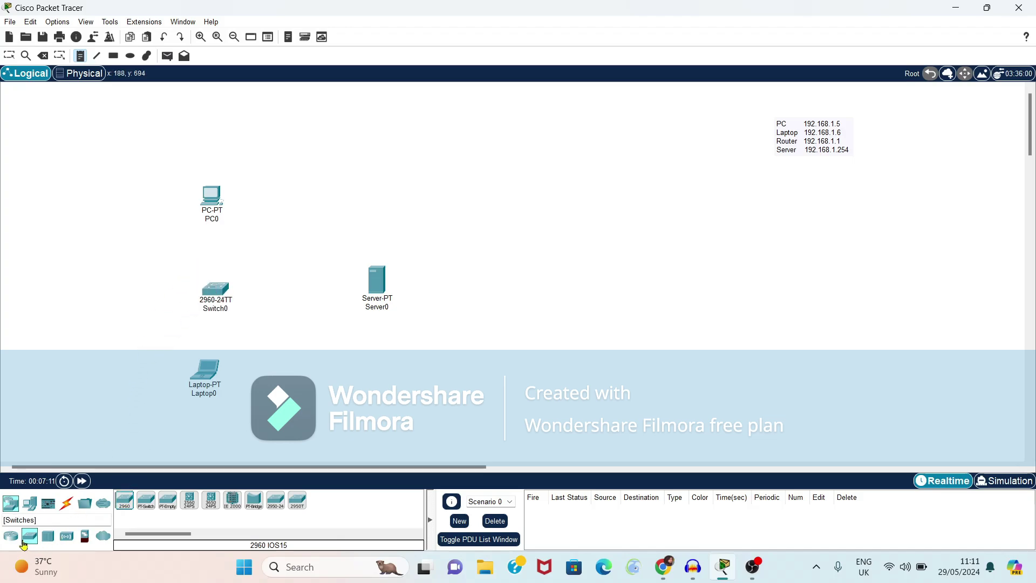
pyautogui.click(67, 537)
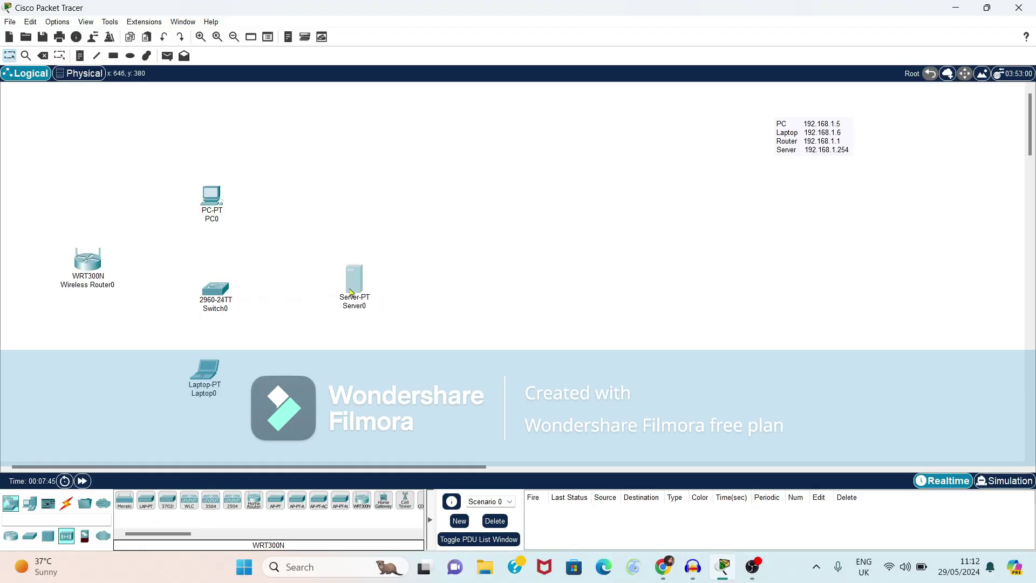
pyautogui.moveTo(221, 296); pyautogui.dragTo(218, 283)
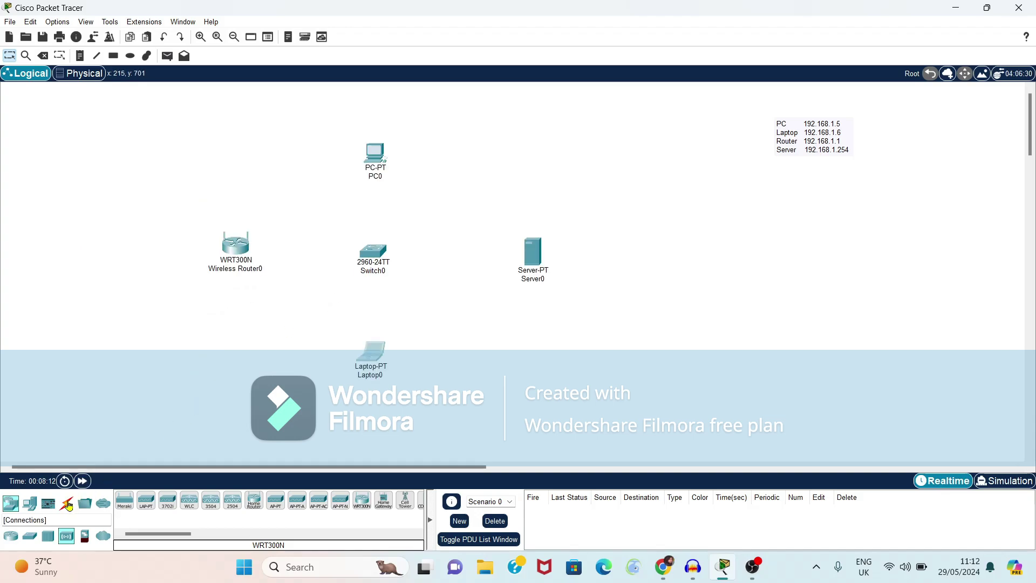
# Cable the switch to the laptop using the automatic connection type
pyautogui.click(68, 503)
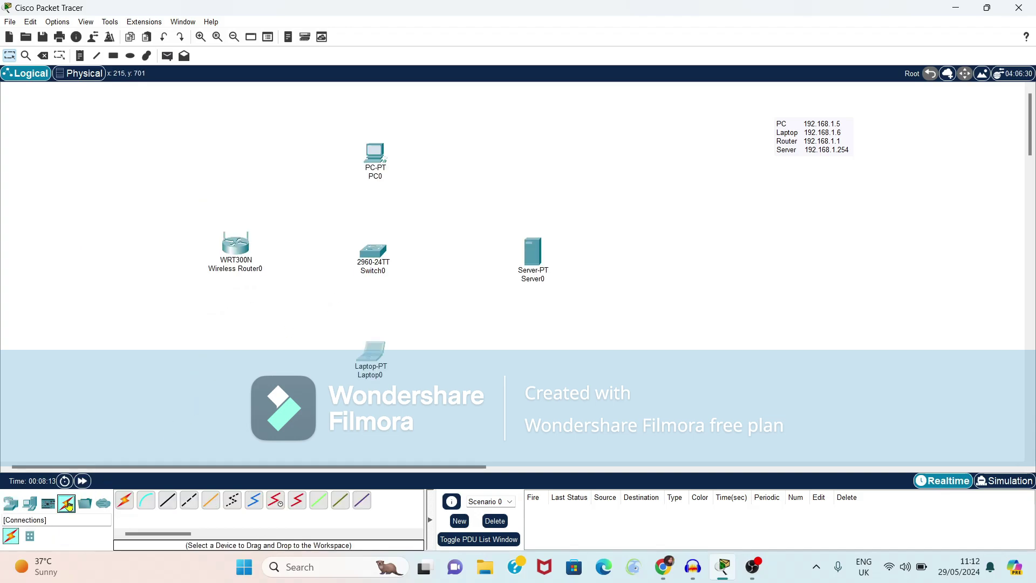
pyautogui.click(124, 501)
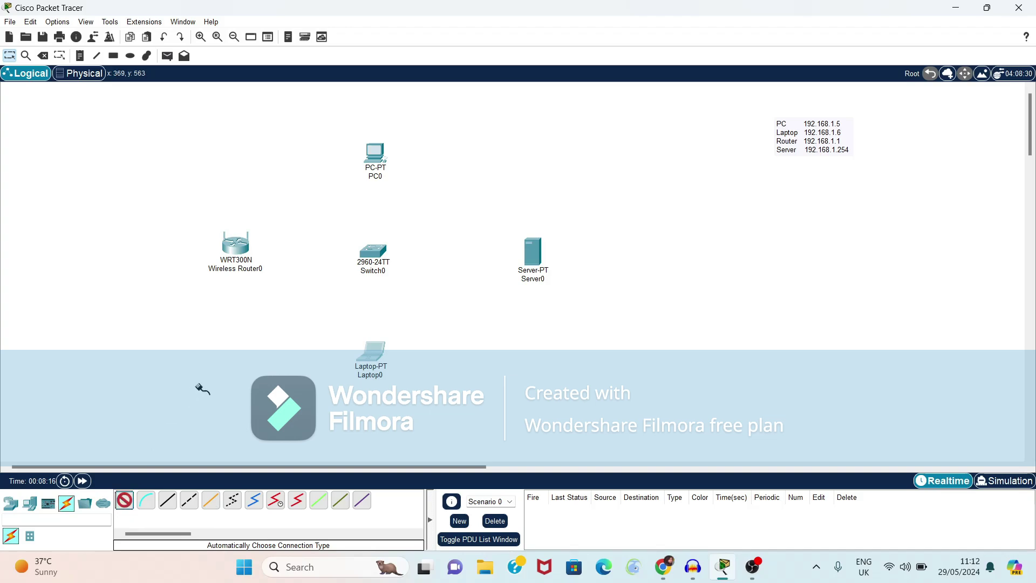
pyautogui.click(371, 259)
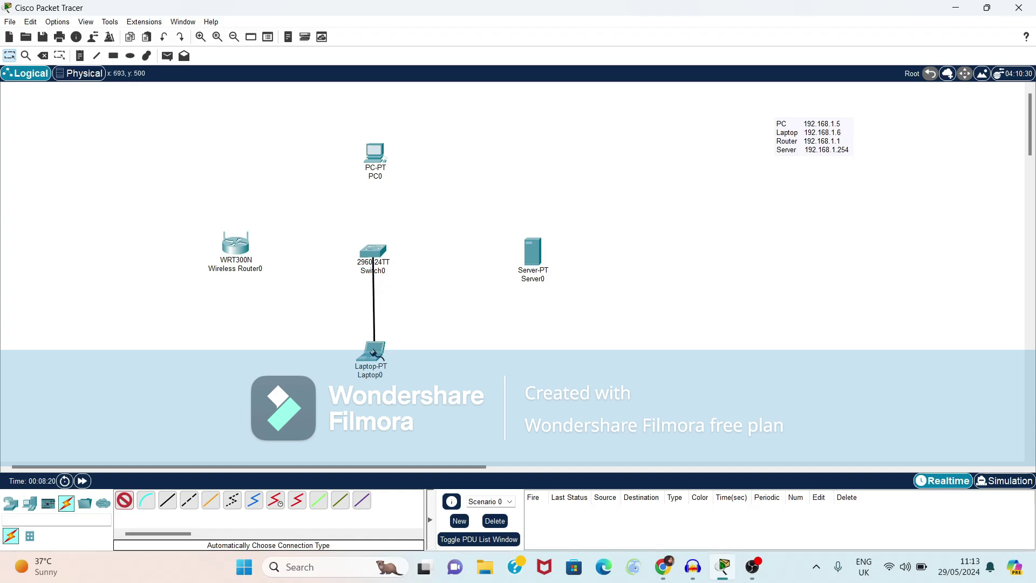
pyautogui.click(371, 351)
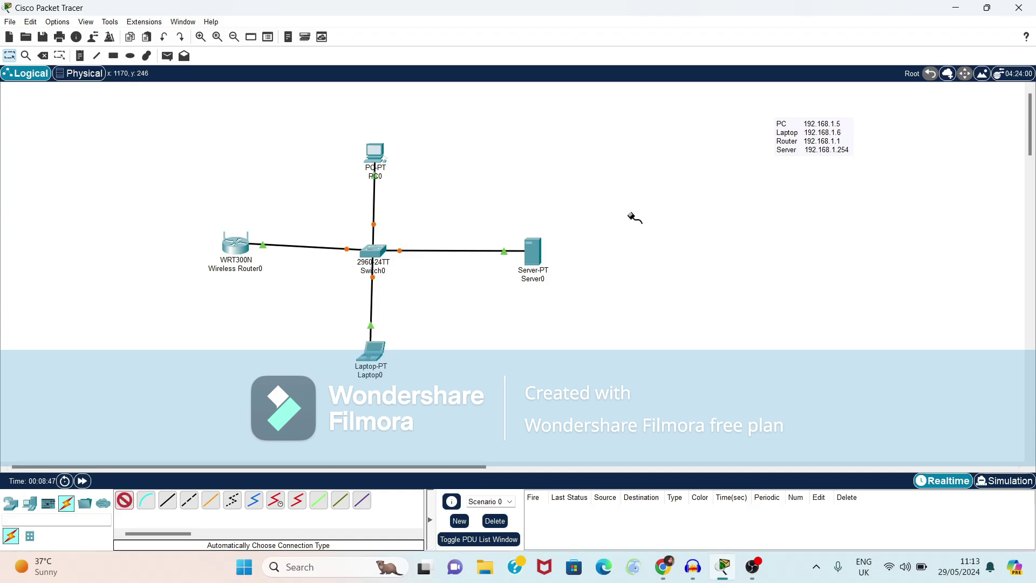
pyautogui.press('Escape')
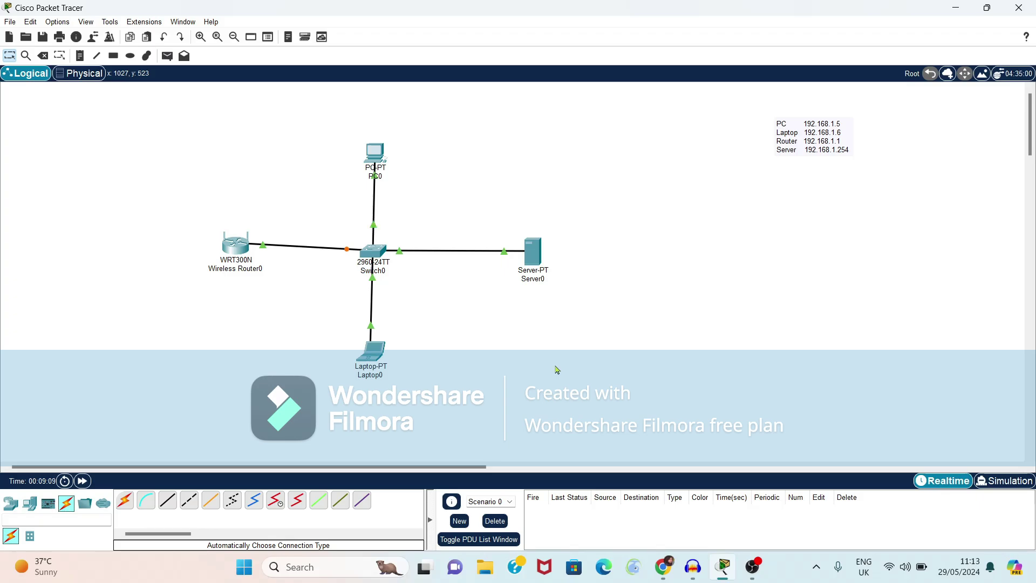
# Open PC0's Desktop IP Configuration
pyautogui.click(375, 152)
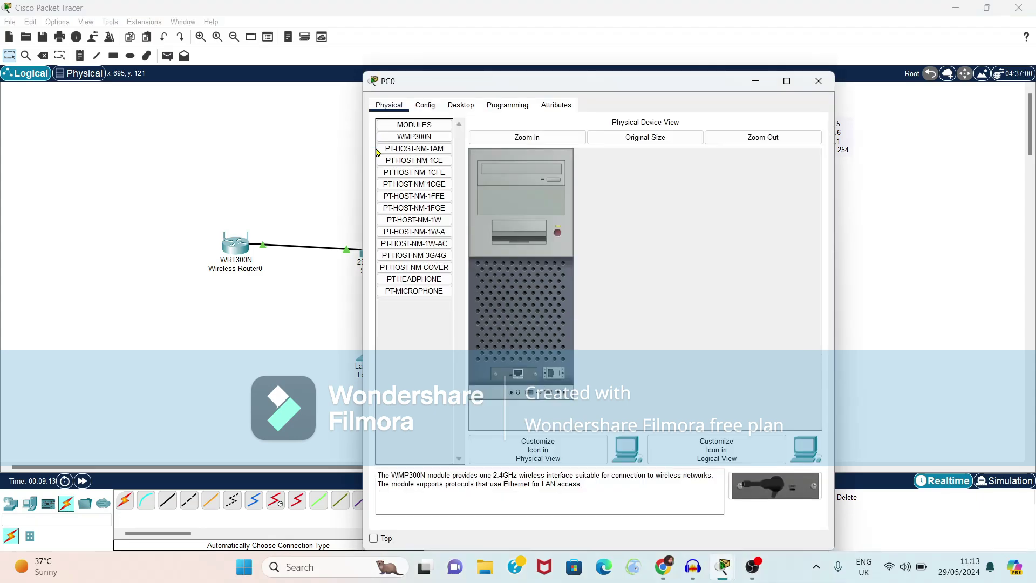
pyautogui.click(460, 107)
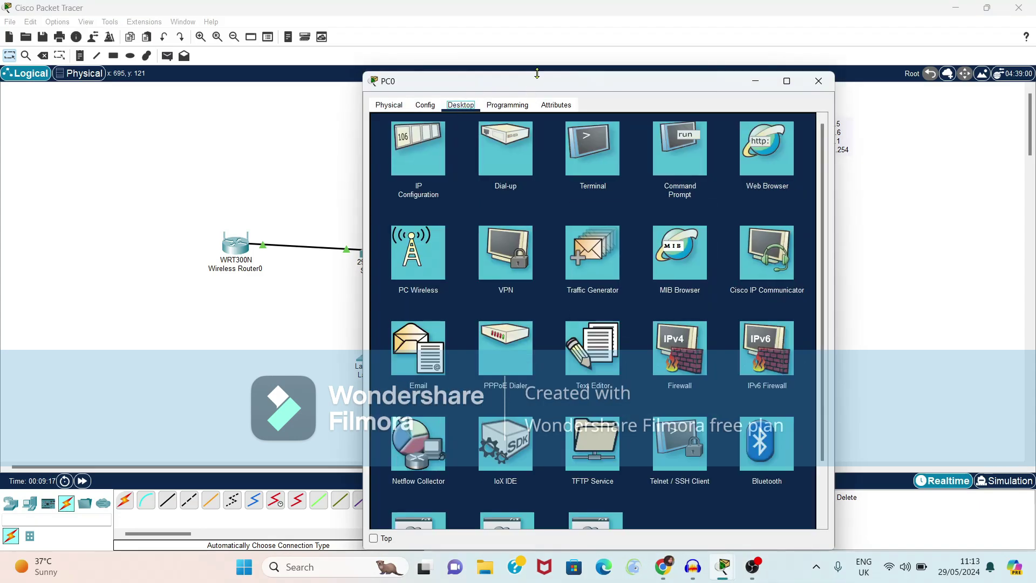
pyautogui.moveTo(543, 82); pyautogui.dragTo(419, 88)
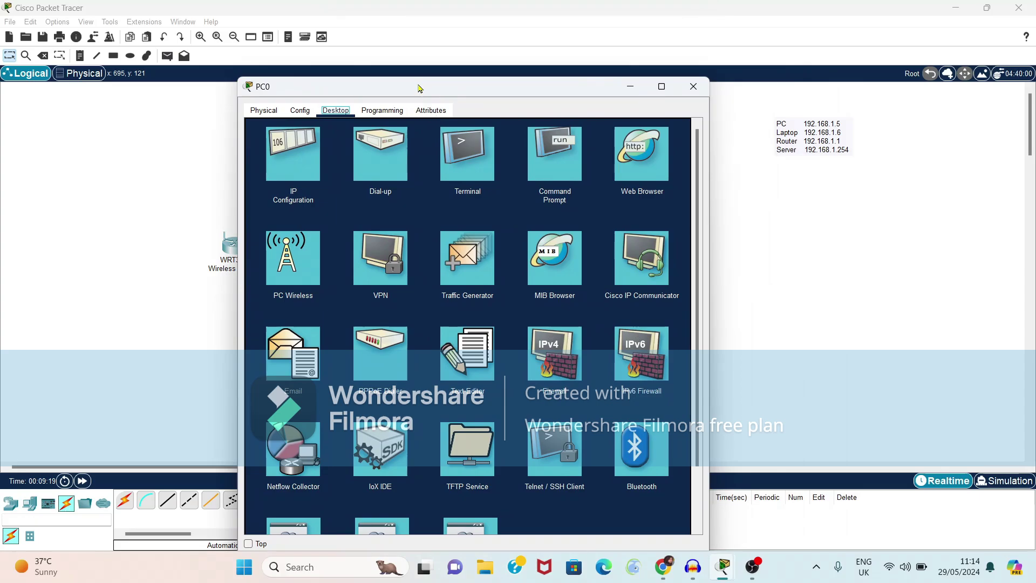
pyautogui.click(298, 150)
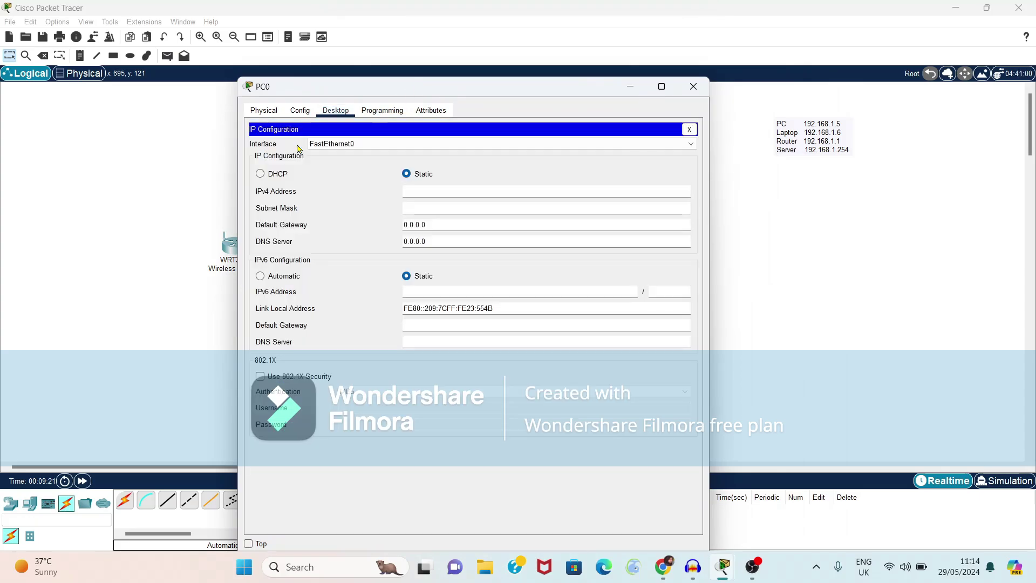
# Give PC0 IP 192.168.1.5, mask 255.255.255.0, gateway 192.168.1.1, DNS 192.168.1.254
pyautogui.click(414, 188)
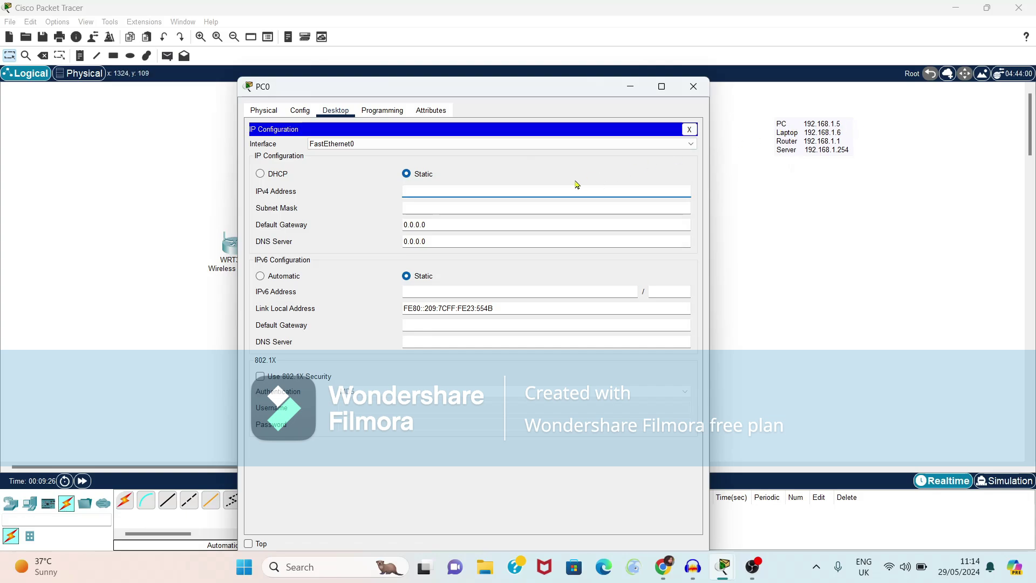
pyautogui.write('192.168.1.5')
pyautogui.click(502, 209)
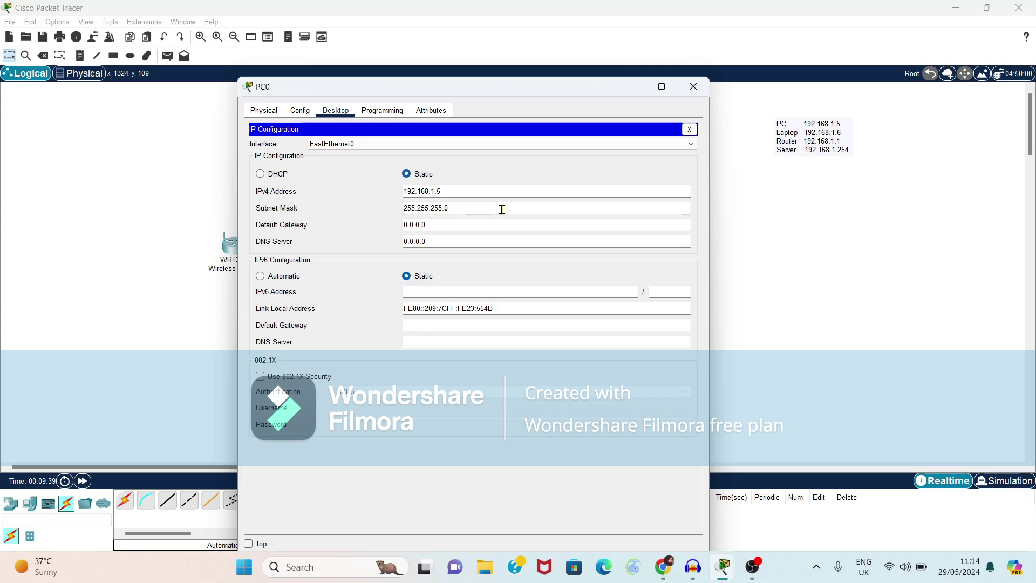
pyautogui.click(468, 230)
pyautogui.press('BackSpace')
pyautogui.press('BackSpace')
pyautogui.press('BackSpace')
pyautogui.press('BackSpace')
pyautogui.press('BackSpace')
pyautogui.press('BackSpace')
pyautogui.press('BackSpace')
pyautogui.write('192.168.1.1')
pyautogui.click(444, 245)
pyautogui.press('BackSpace')
pyautogui.press('BackSpace')
pyautogui.press('BackSpace')
pyautogui.press('BackSpace')
pyautogui.press('BackSpace')
pyautogui.press('BackSpace')
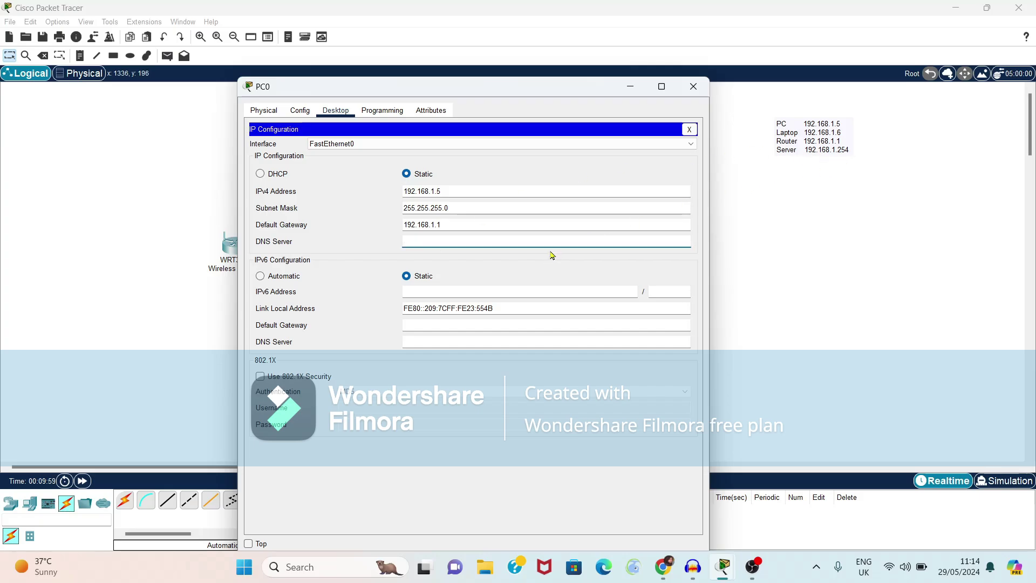
pyautogui.write('192.168')
pyautogui.write('.1.254')
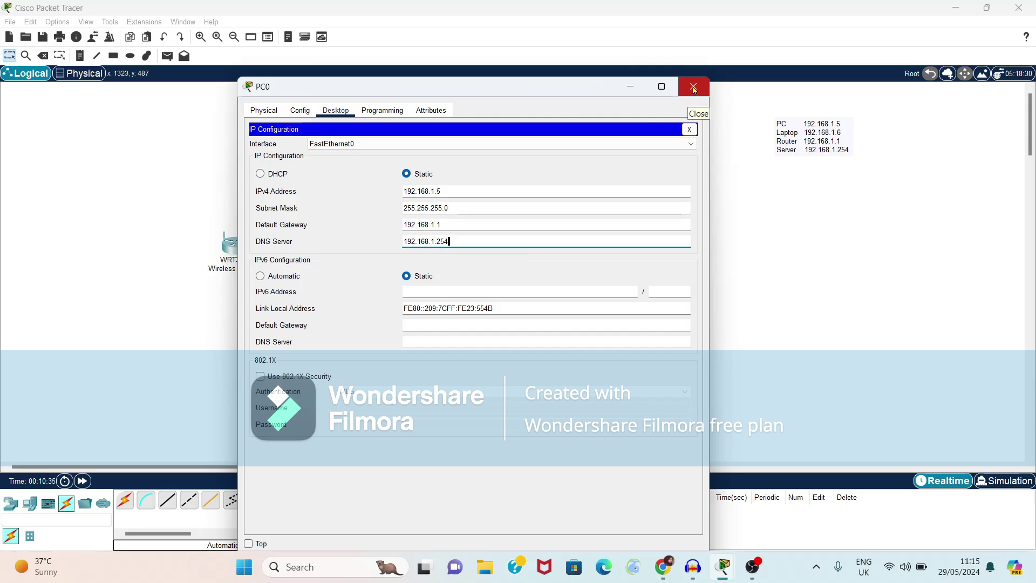
pyautogui.click(694, 87)
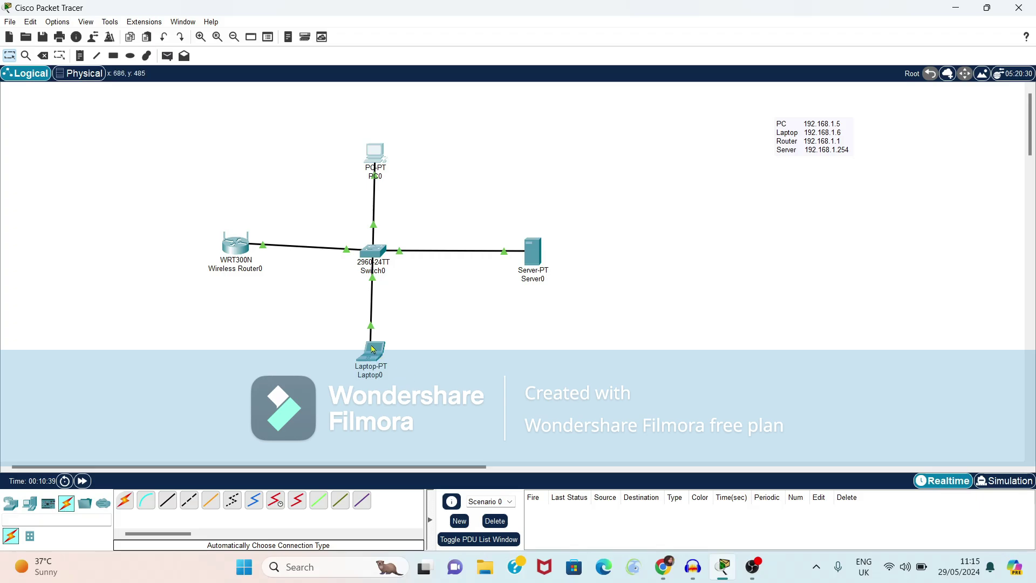
# Open Laptop0's Desktop IP Configuration
pyautogui.click(373, 349)
pyautogui.moveTo(542, 89); pyautogui.dragTo(615, 92)
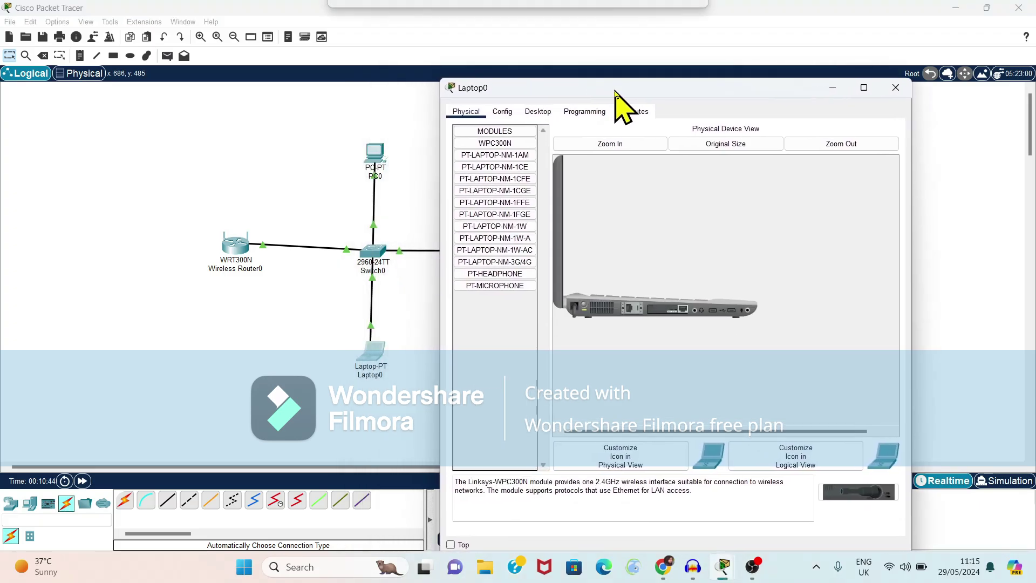
pyautogui.click(537, 112)
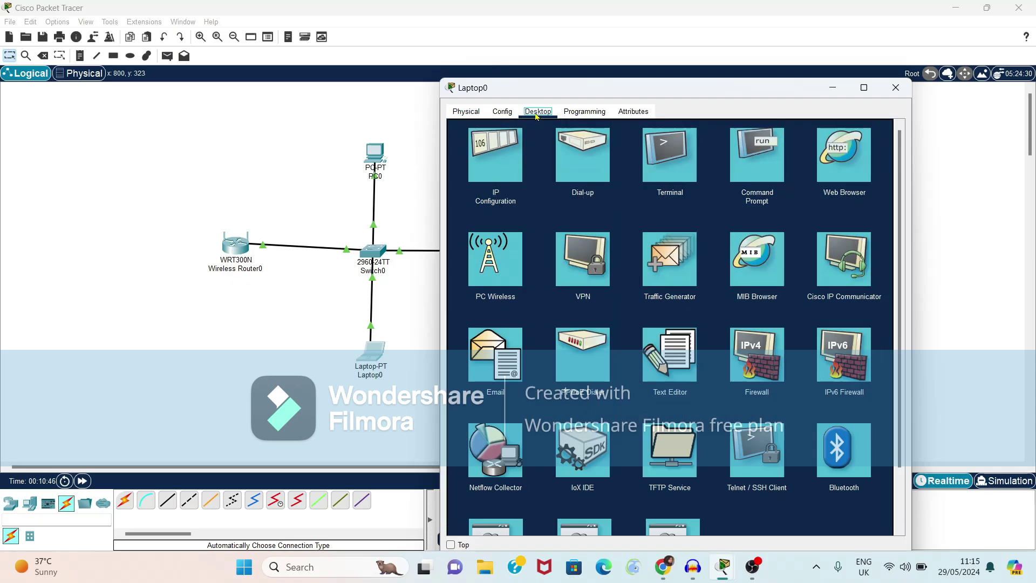
pyautogui.click(502, 150)
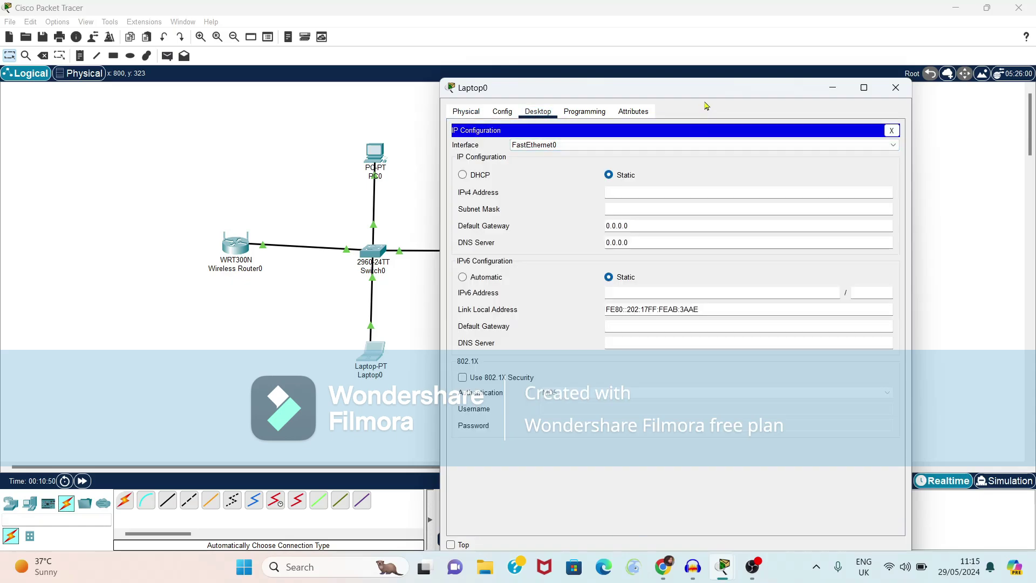
pyautogui.moveTo(732, 89); pyautogui.dragTo(552, 97)
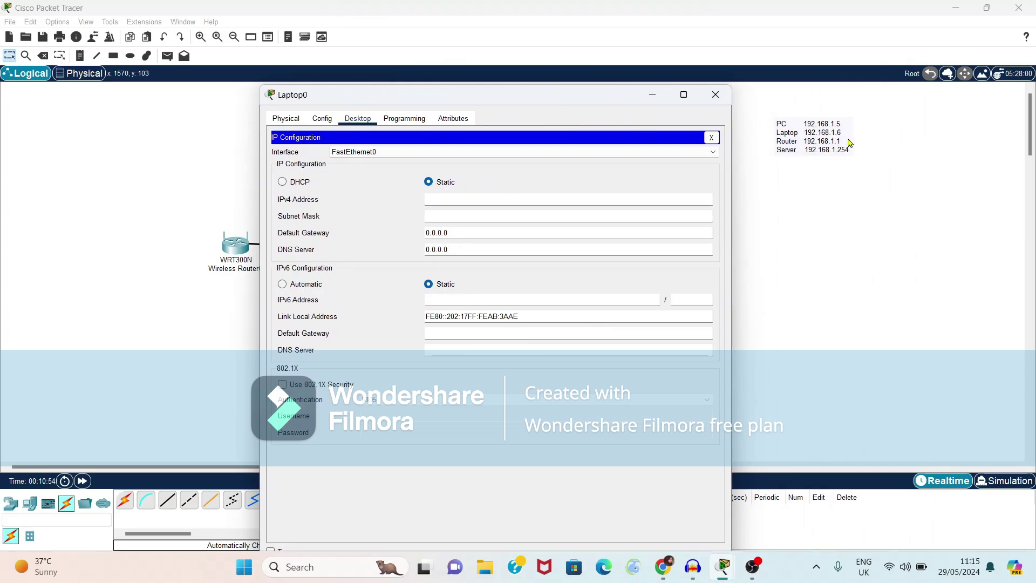
# Give Laptop0 IP 192.168.1.6, mask 255.255.255.0, gateway 192.168.1.1, DNS 192.168.1.254
pyautogui.click(502, 203)
pyautogui.write('192.168')
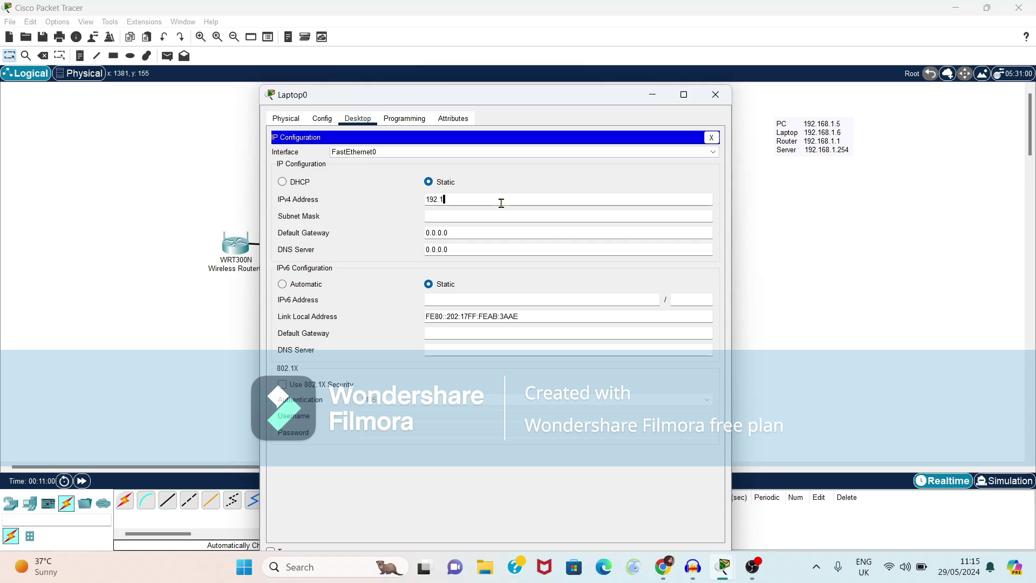
pyautogui.write('.1.6')
pyautogui.click(498, 213)
pyautogui.click(488, 233)
pyautogui.press('BackSpace')
pyautogui.press('BackSpace')
pyautogui.press('BackSpace')
pyautogui.press('BackSpace')
pyautogui.press('BackSpace')
pyautogui.press('BackSpace')
pyautogui.press('BackSpace')
pyautogui.write('168')
pyautogui.press('BackSpace')
pyautogui.press('BackSpace')
pyautogui.write('92.168.1.1')
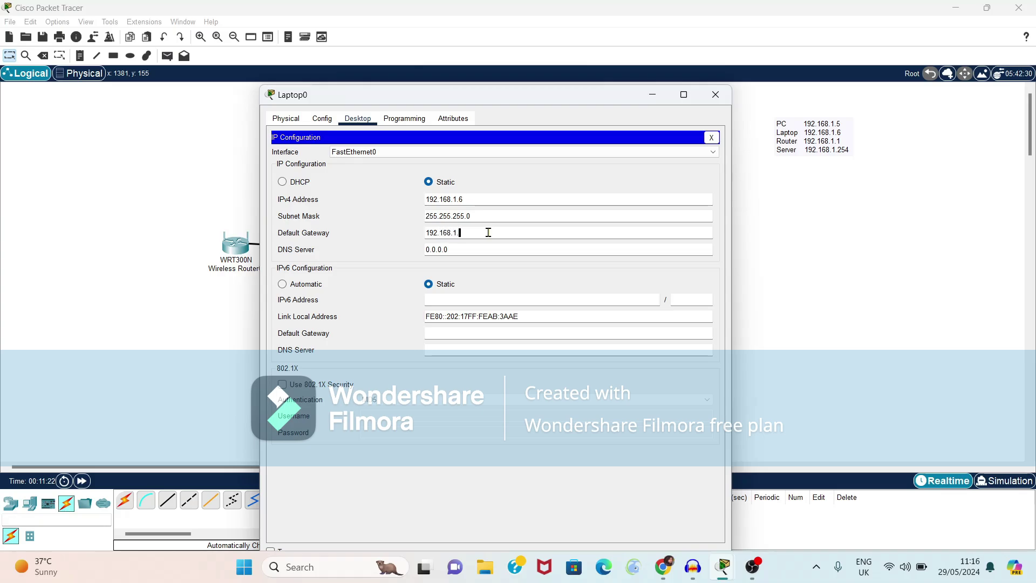
pyautogui.click(470, 252)
pyautogui.press('BackSpace')
pyautogui.press('BackSpace')
pyautogui.press('BackSpace')
pyautogui.press('BackSpace')
pyautogui.press('BackSpace')
pyautogui.press('BackSpace')
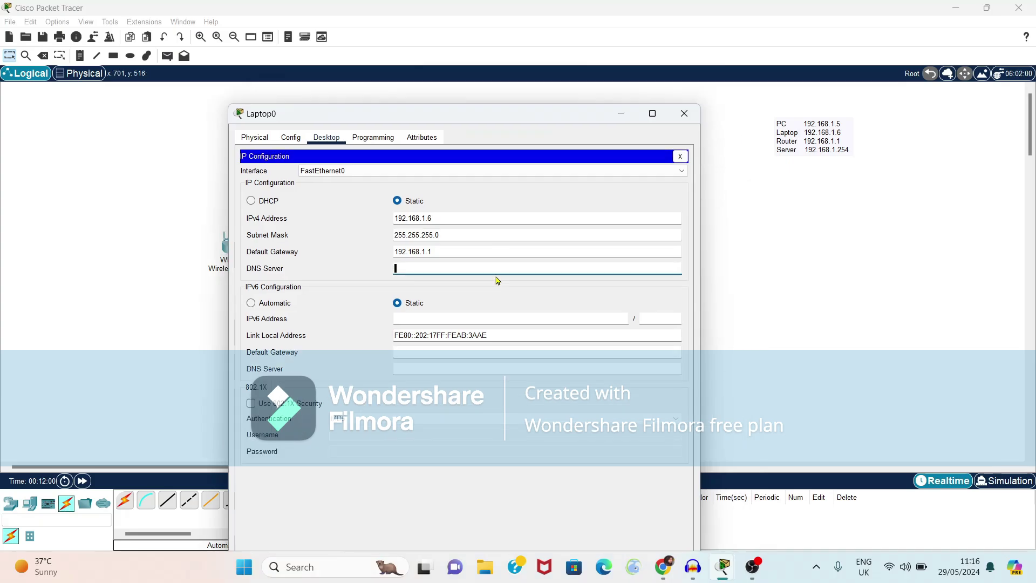
pyautogui.write('192.168')
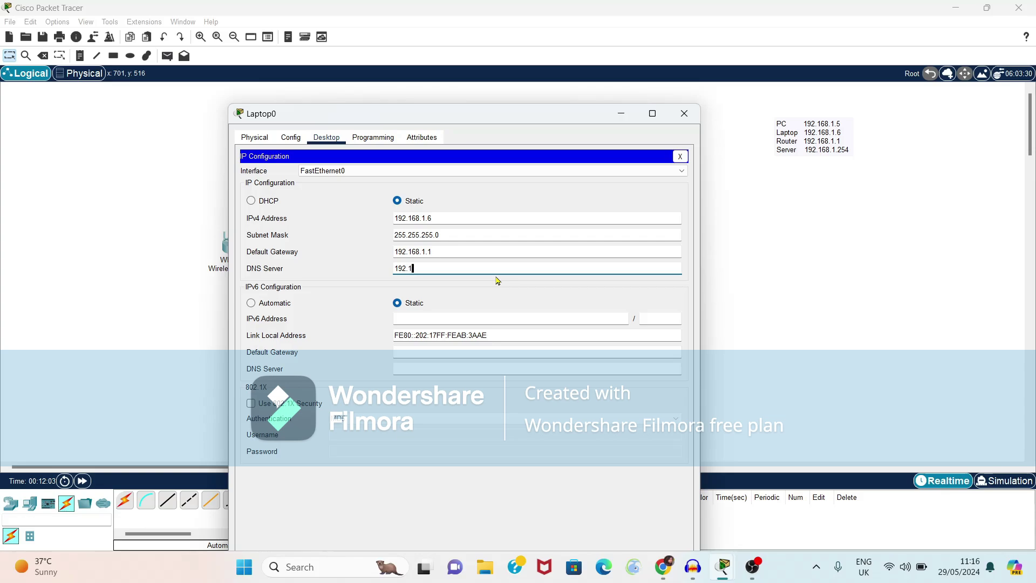
pyautogui.write('.1.254')
pyautogui.click(684, 113)
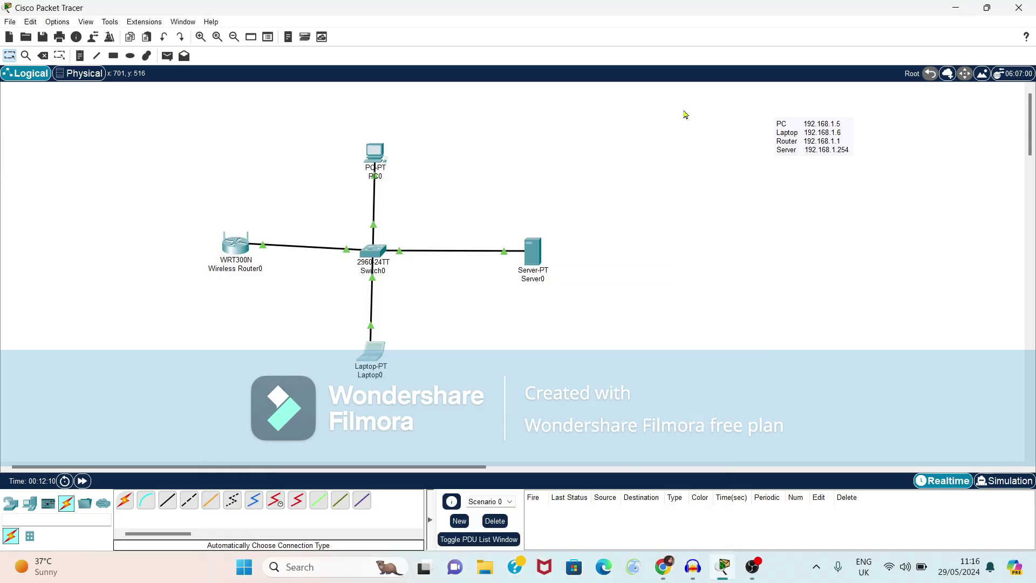
# Set Wireless Router0's LAN IPv4 address to 192.168.1.1 with mask 255.255.255.0
pyautogui.click(236, 250)
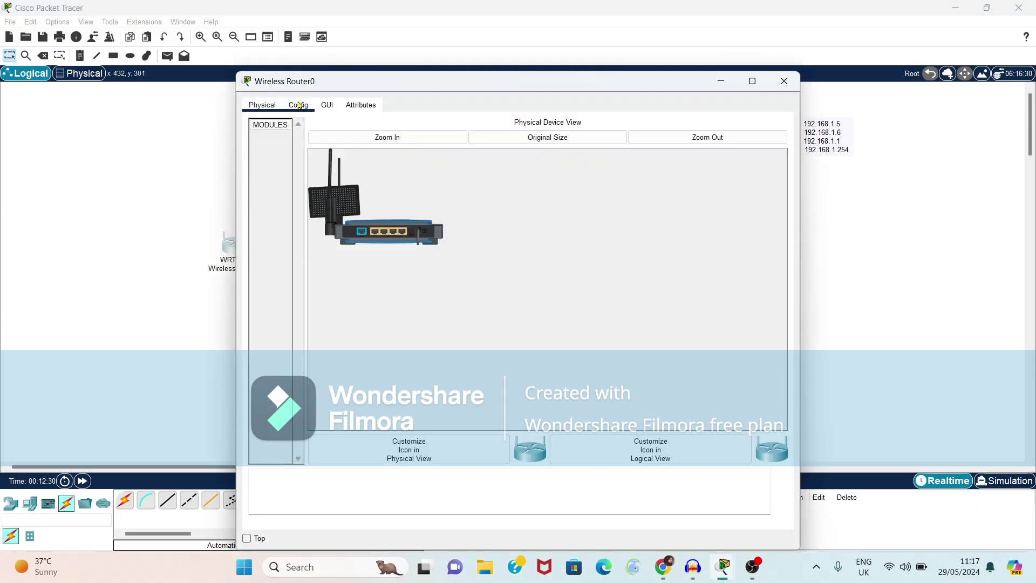
pyautogui.click(299, 106)
pyautogui.click(287, 172)
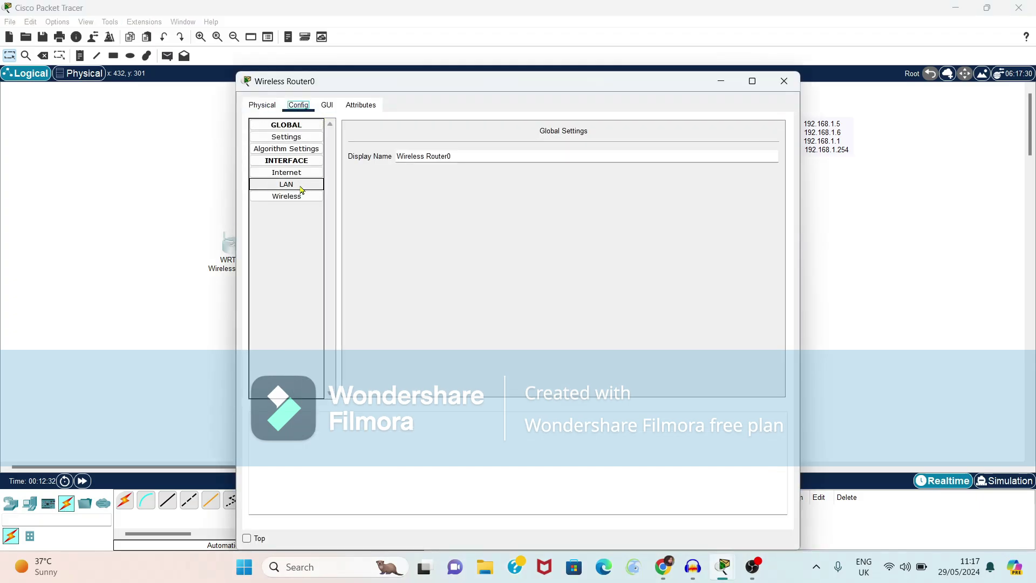
pyautogui.click(290, 186)
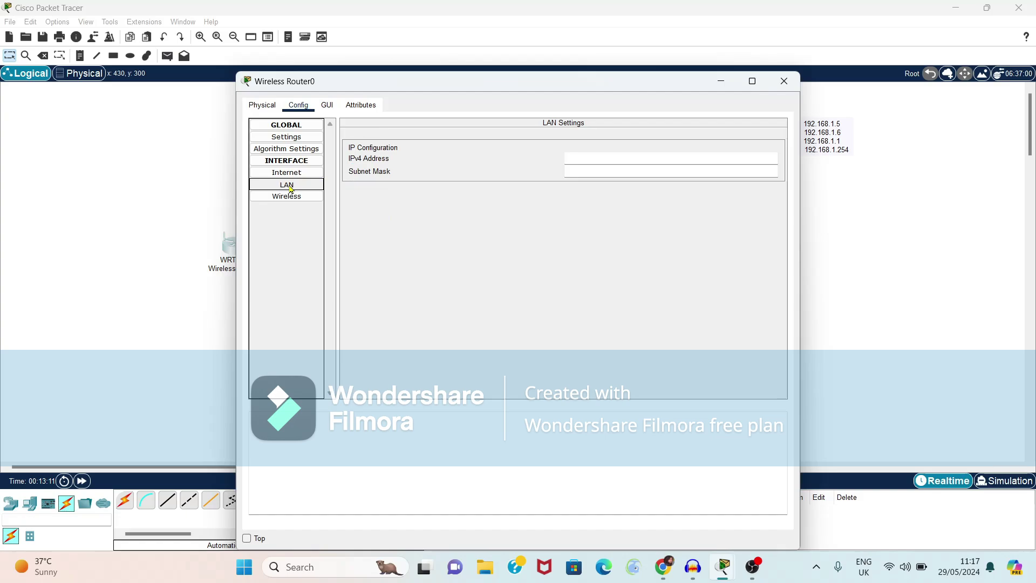
pyautogui.click(580, 157)
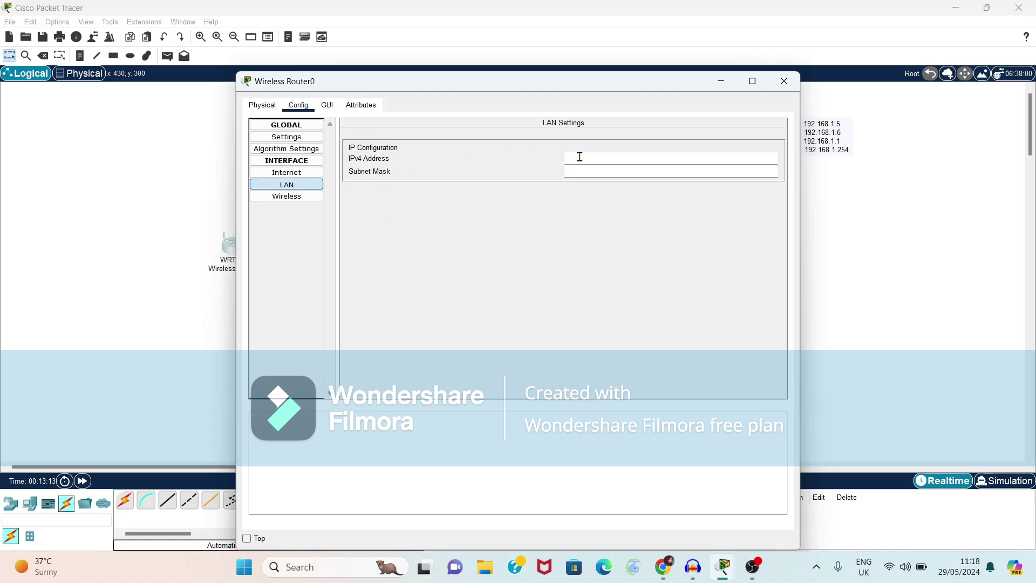
pyautogui.write('192.168.1.1')
pyautogui.click(599, 173)
pyautogui.click(621, 260)
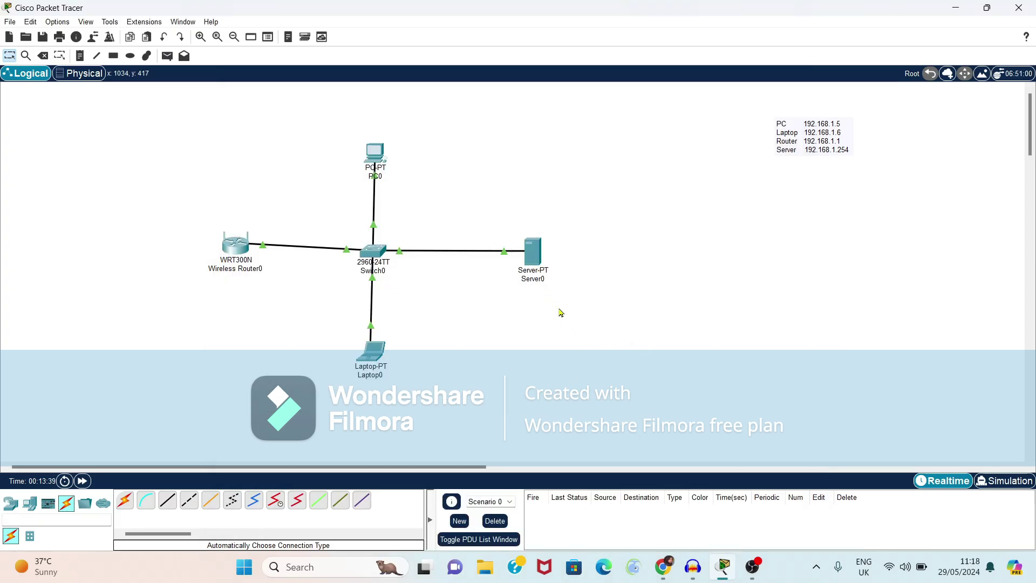
# Open Server0's Desktop IP Configuration
pyautogui.click(529, 254)
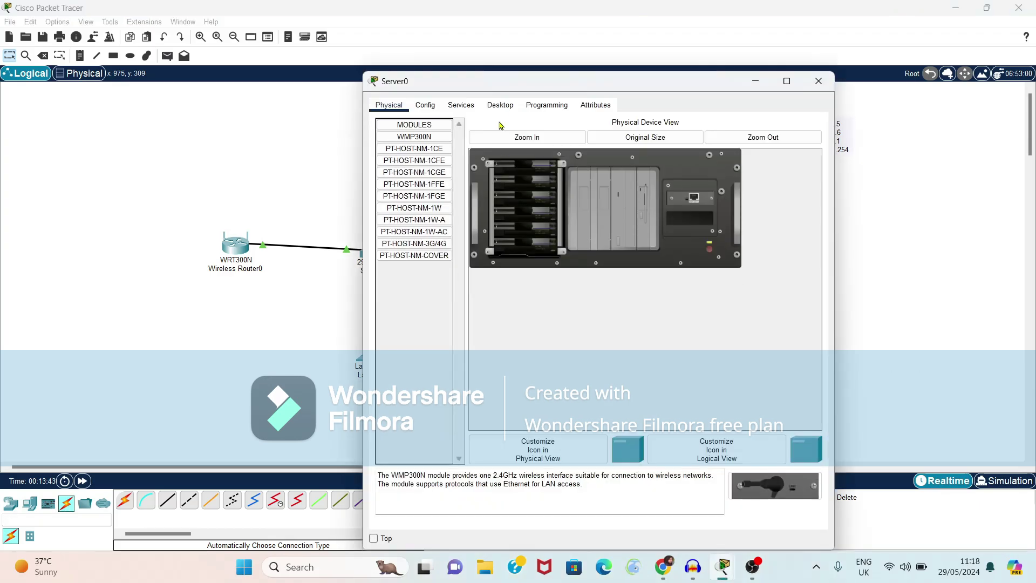
pyautogui.click(500, 105)
pyautogui.click(418, 150)
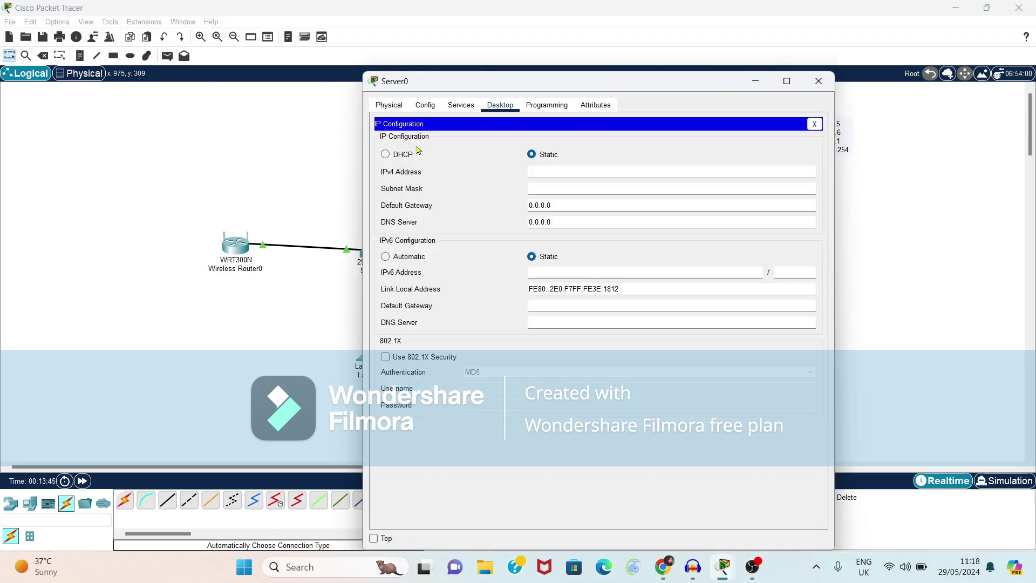
# Give Server0 IP 192.168.1.254, mask 255.255.255.0, gateway 192.168.1.1, and its own address as DNS
pyautogui.click(590, 174)
pyautogui.write('192.168.1.254')
pyautogui.click(590, 189)
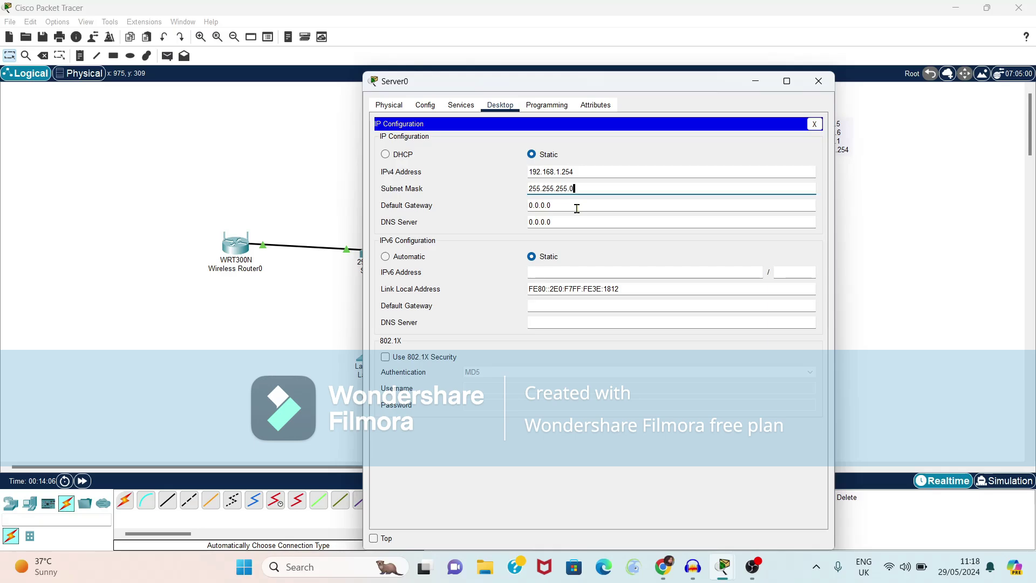
pyautogui.click(576, 207)
pyautogui.press('BackSpace')
pyautogui.press('BackSpace')
pyautogui.press('BackSpace')
pyautogui.press('BackSpace')
pyautogui.press('BackSpace')
pyautogui.press('BackSpace')
pyautogui.press('BackSpace')
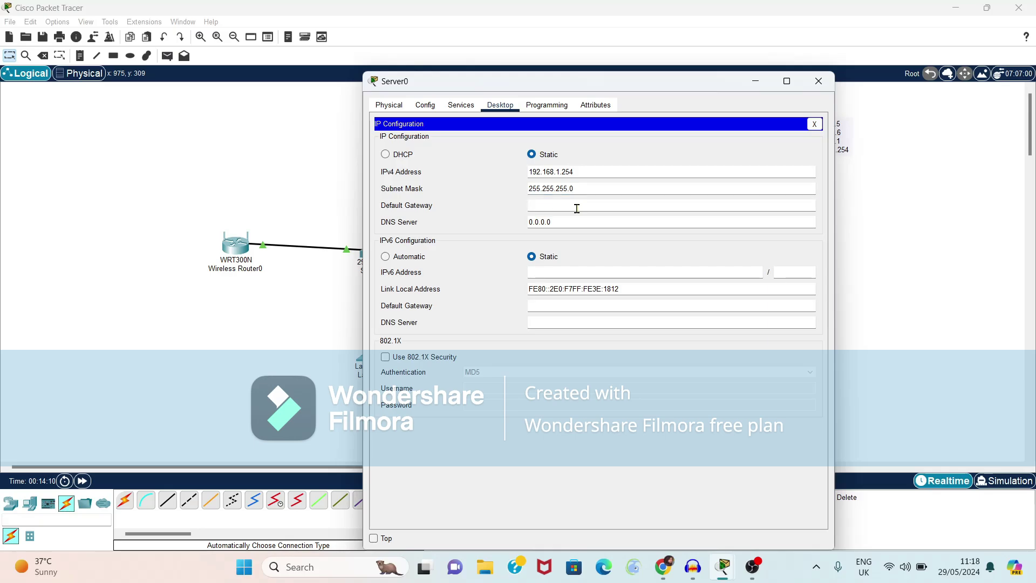
pyautogui.write('192.168')
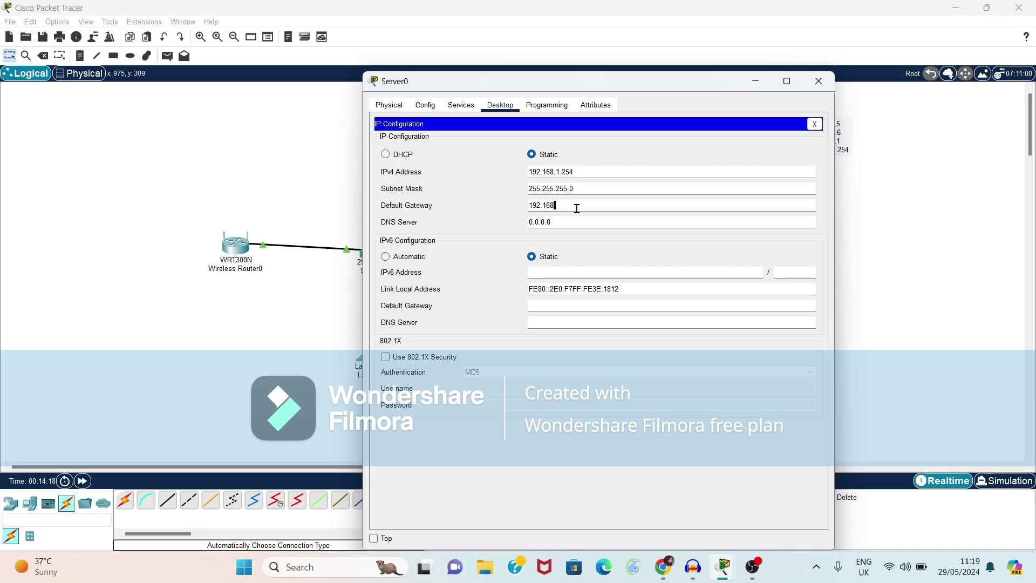
pyautogui.write('.1.1')
pyautogui.press('BackSpace')
pyautogui.press('BackSpace')
pyautogui.press('BackSpace')
pyautogui.press('BackSpace')
pyautogui.press('BackSpace')
pyautogui.press('BackSpace')
pyautogui.press('BackSpace')
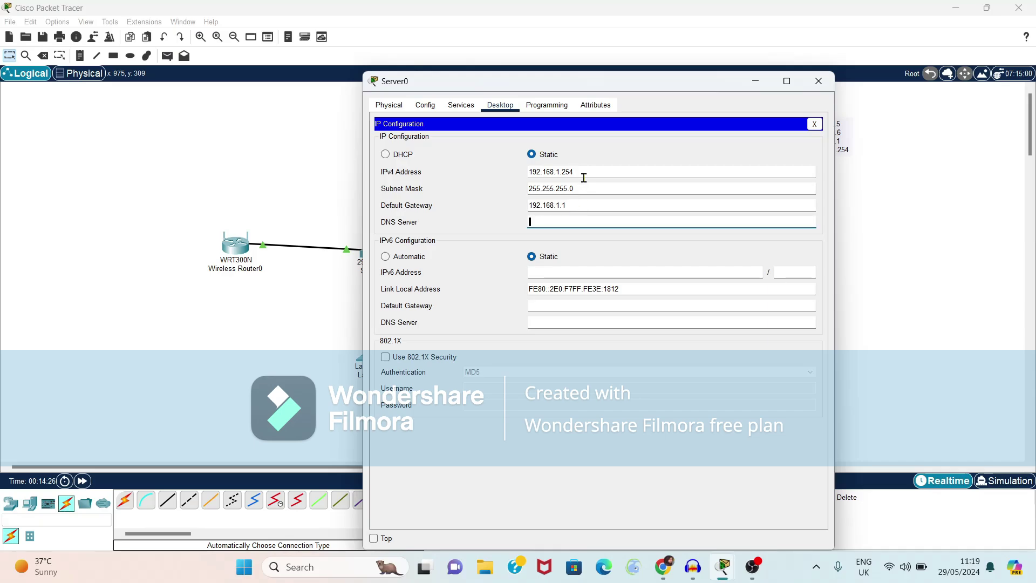
pyautogui.moveTo(594, 170); pyautogui.dragTo(484, 174)
pyautogui.hotkey('ctrl', 'c')
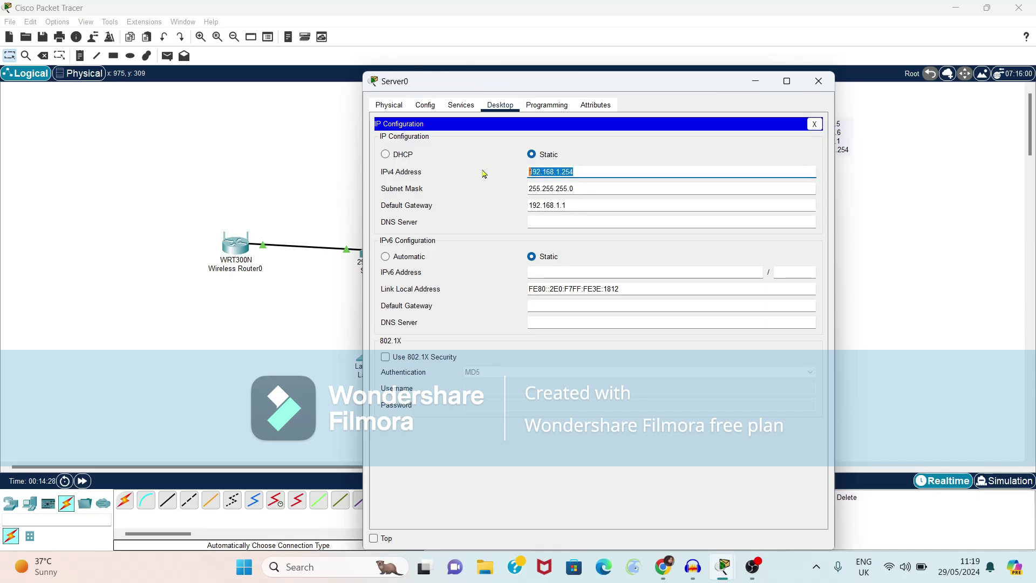
pyautogui.click(558, 220)
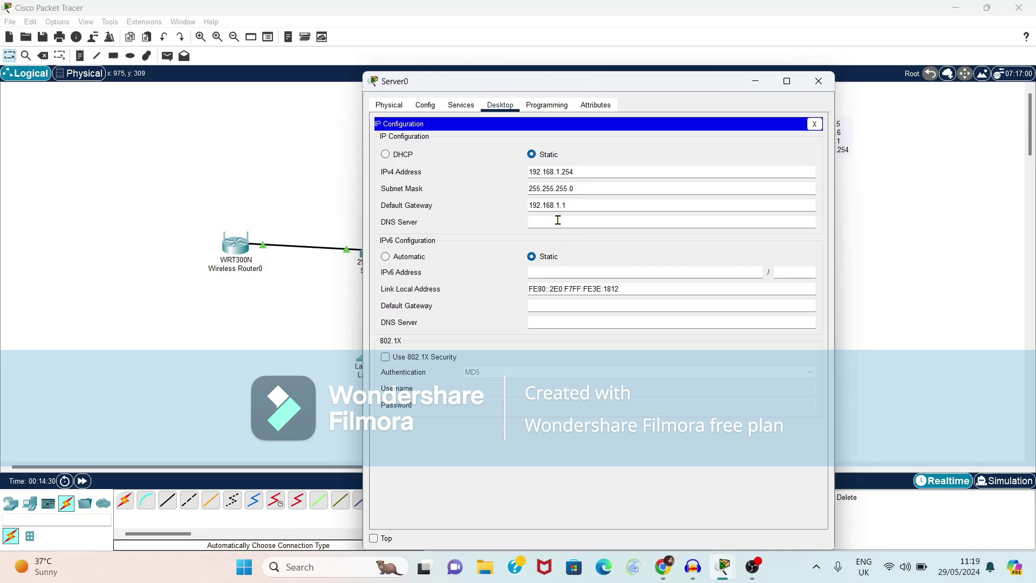
pyautogui.hotkey('ctrl', 'v')
pyautogui.click(462, 106)
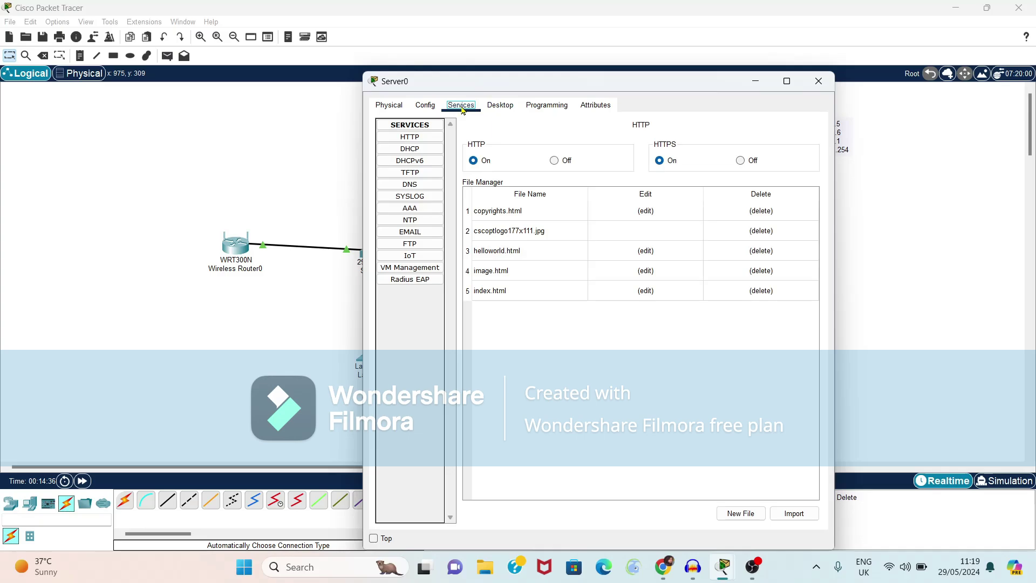
# Open index.html for editing from Server0's HTTP service
pyautogui.click(427, 140)
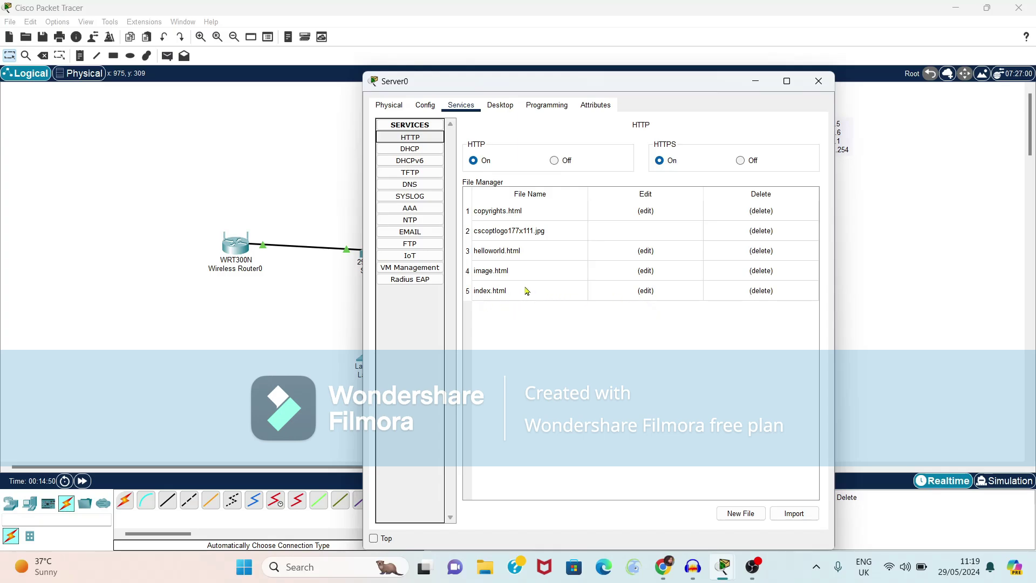
pyautogui.click(643, 290)
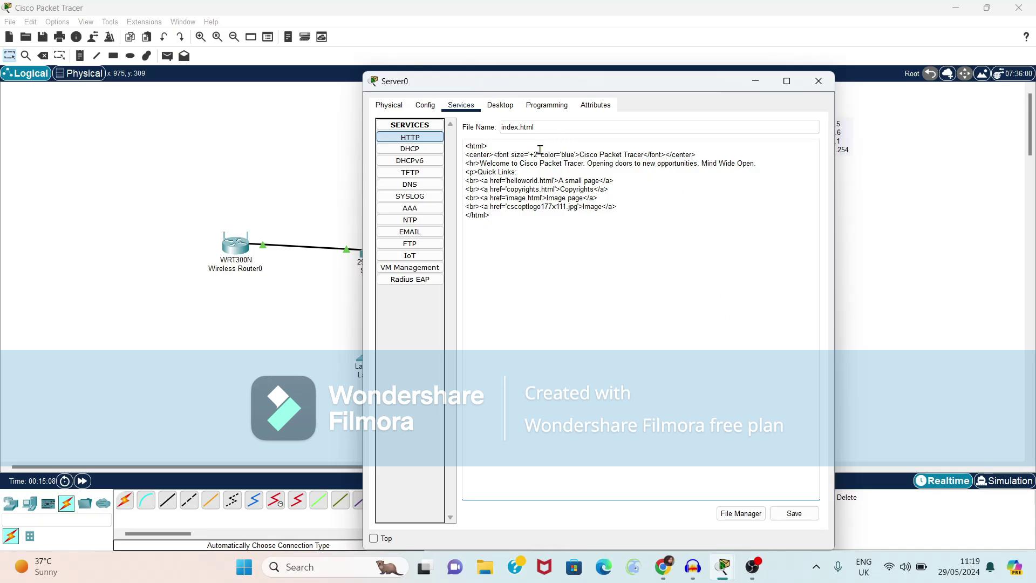
# Make the heading size 4, red, reading 'Software Technology Empire'
pyautogui.click(603, 145)
pyautogui.press('Right')
pyautogui.press('Right')
pyautogui.press('Right')
pyautogui.write('4')
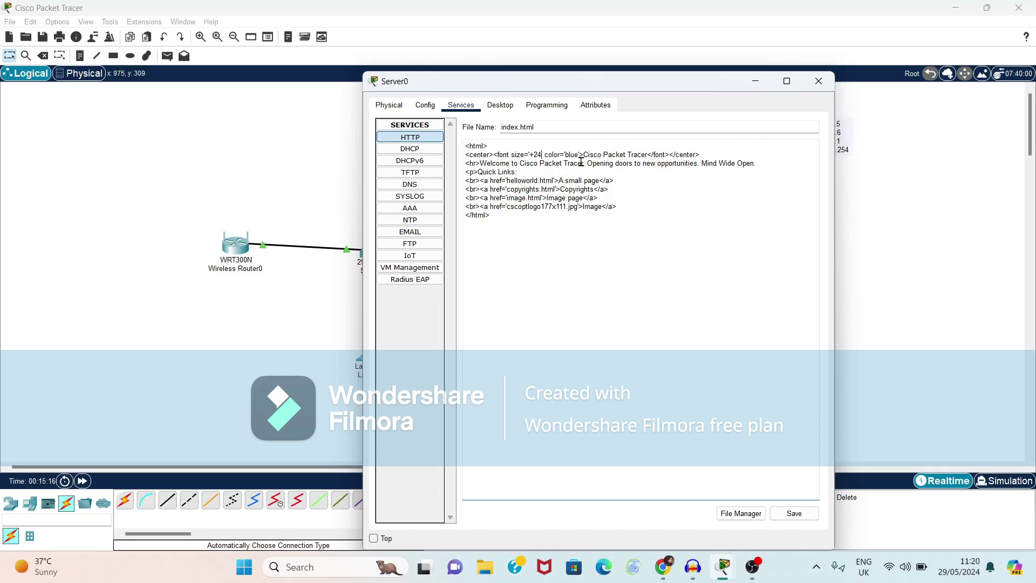
pyautogui.click(579, 158)
pyautogui.press('BackSpace')
pyautogui.press('BackSpace')
pyautogui.press('BackSpace')
pyautogui.press('BackSpace')
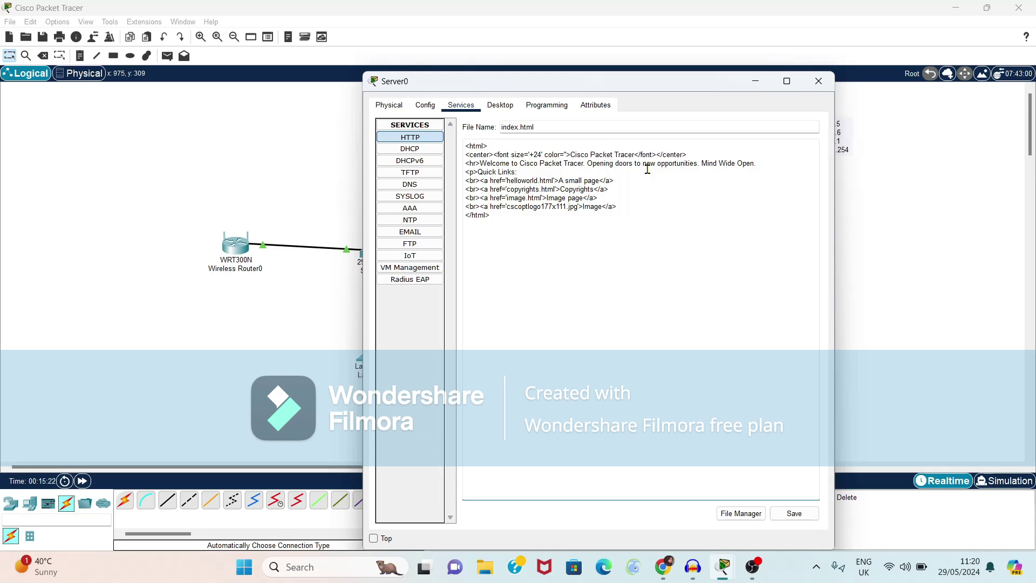
pyautogui.write('red')
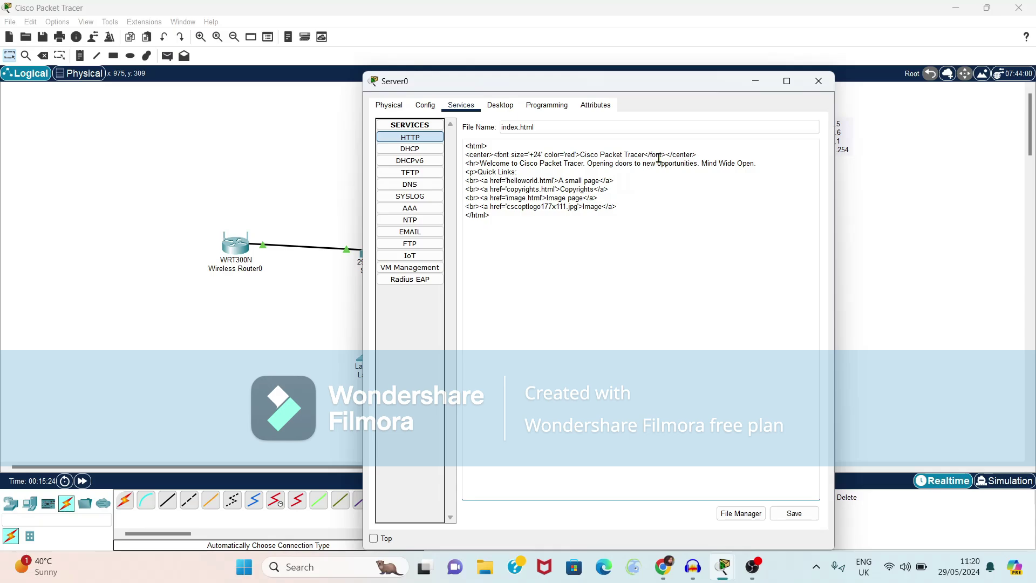
pyautogui.moveTo(644, 154); pyautogui.dragTo(581, 155)
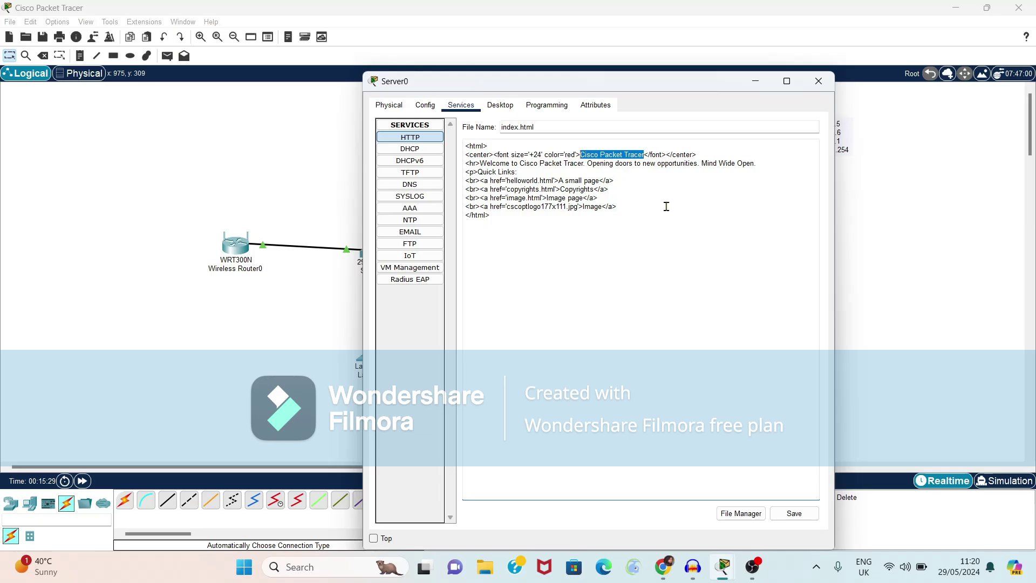
pyautogui.write('Soft')
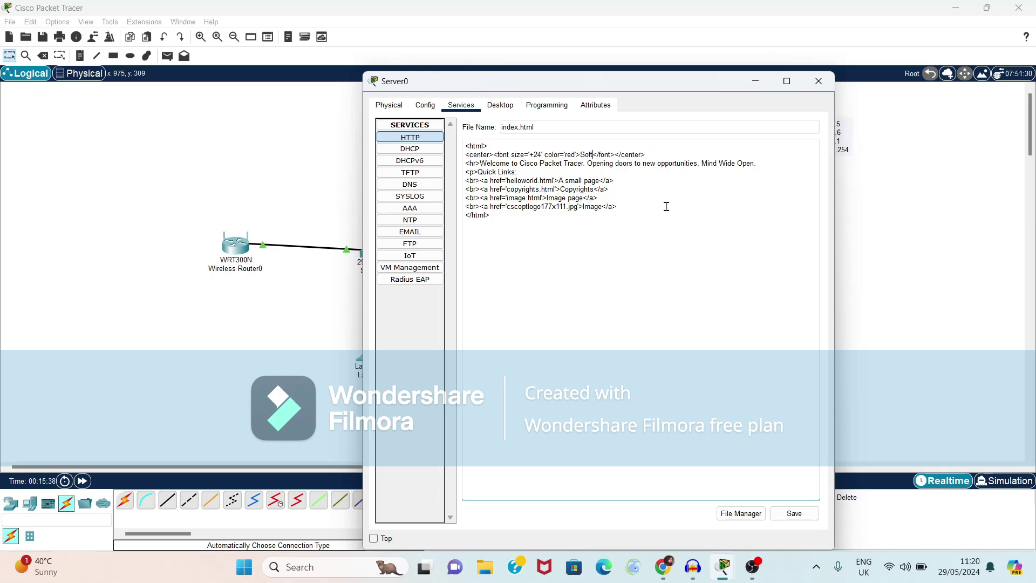
pyautogui.write('ware Technology Empire')
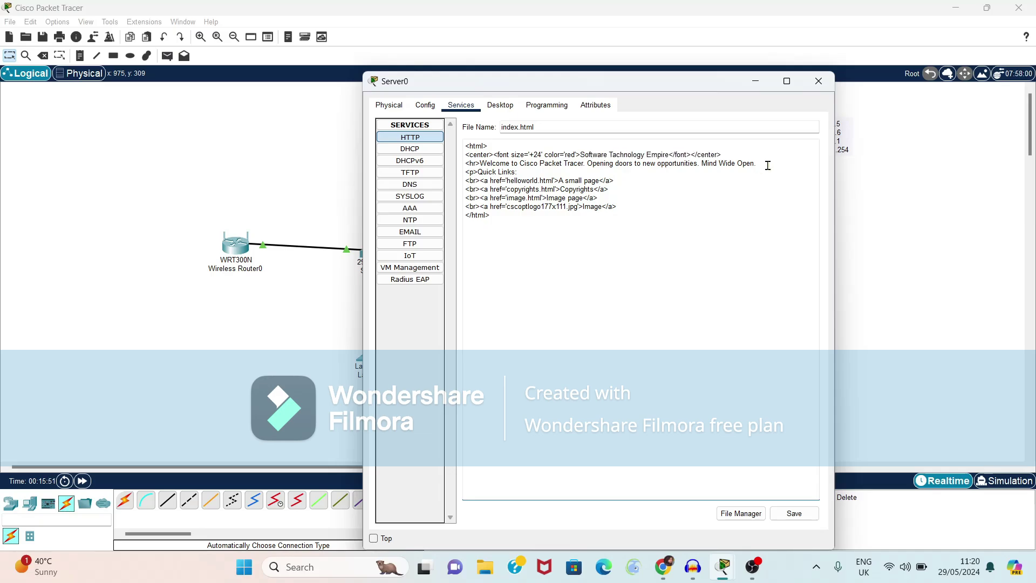
# Replace the welcome sentence with 'Welcome to STE Lesrn With Fu' and save over index.html
pyautogui.moveTo(757, 163); pyautogui.dragTo(481, 164)
pyautogui.write('Welcom')
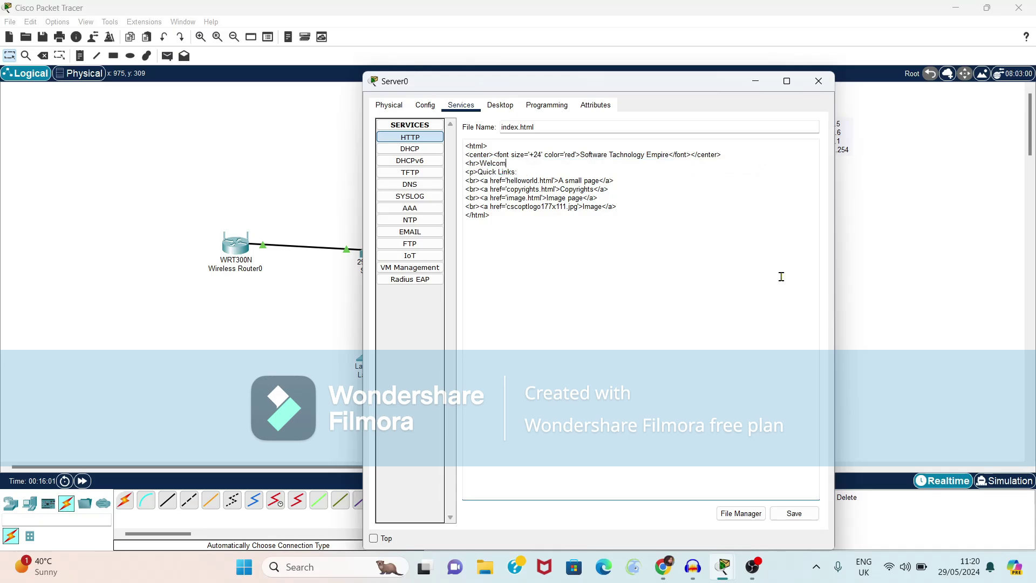
pyautogui.write('e to STE')
pyautogui.write('Lesr')
pyautogui.write('n')
pyautogui.write(' With Fun')
pyautogui.click(803, 516)
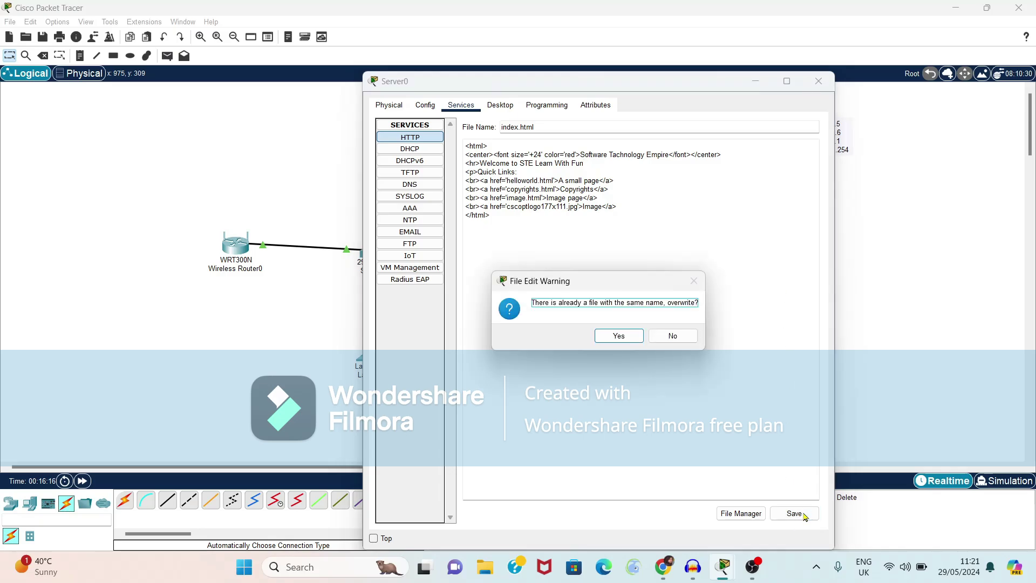
pyautogui.click(616, 337)
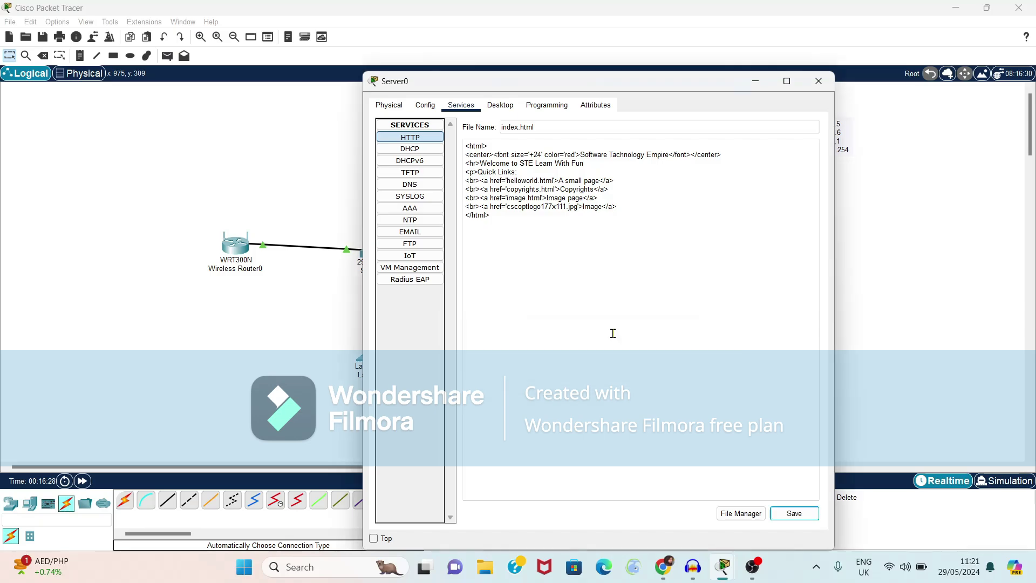
pyautogui.click(614, 333)
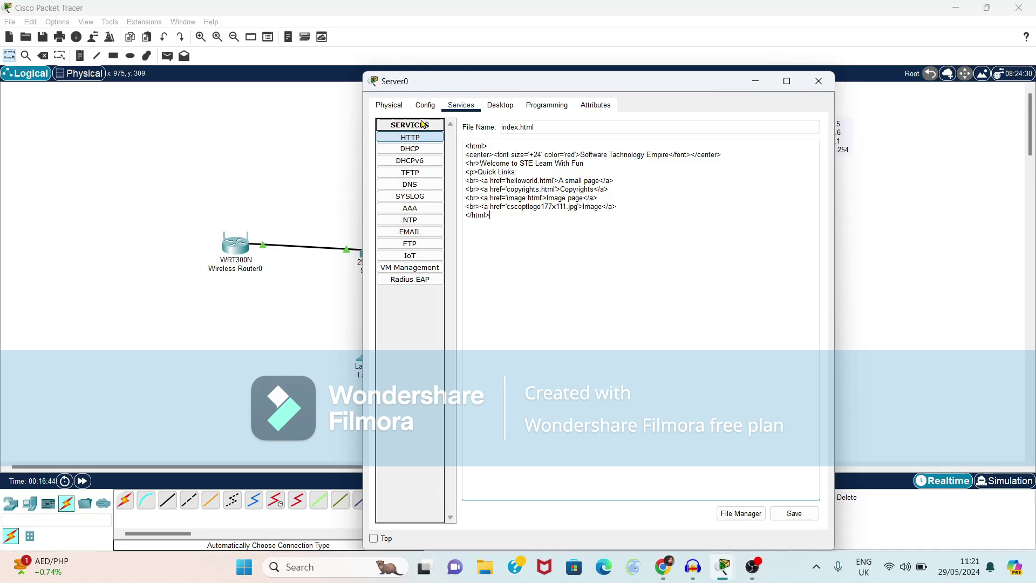
# Add a DNS A record ste.com → 192.168.1.254 with the DNS service turned on
pyautogui.click(419, 186)
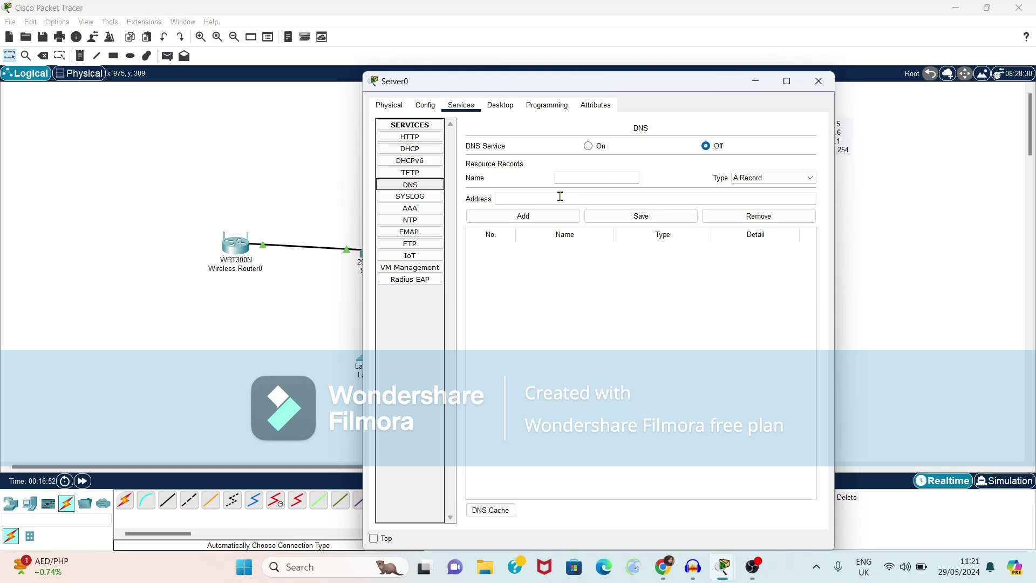
pyautogui.click(576, 177)
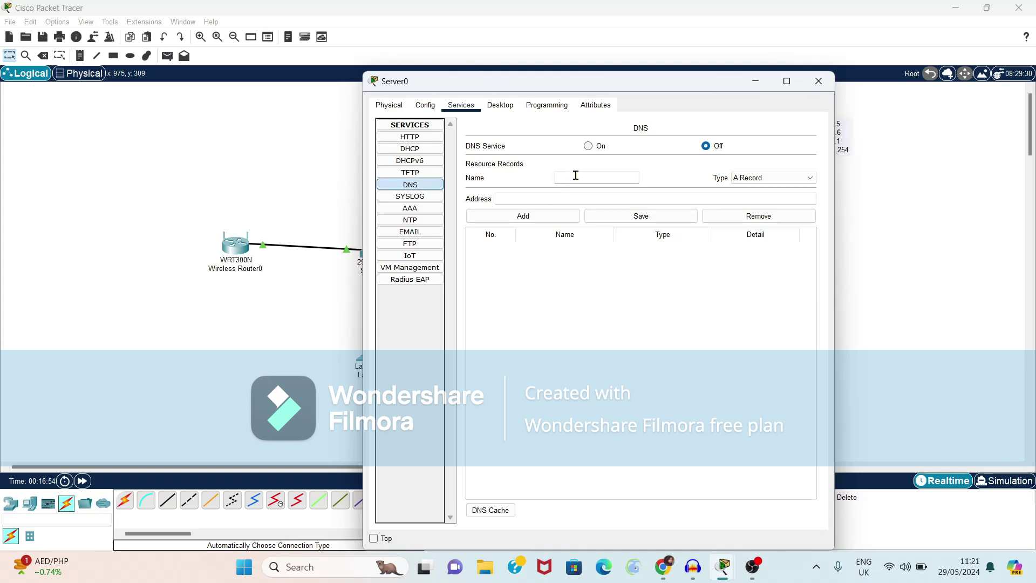
pyautogui.write('ste.com')
pyautogui.click(550, 198)
pyautogui.write('192.168.1.254')
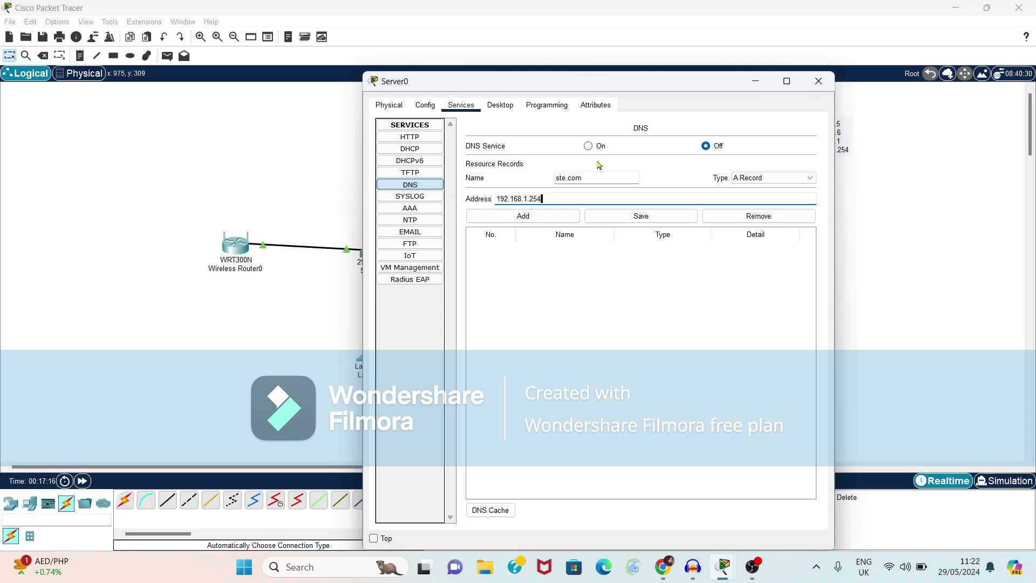
pyautogui.click(588, 147)
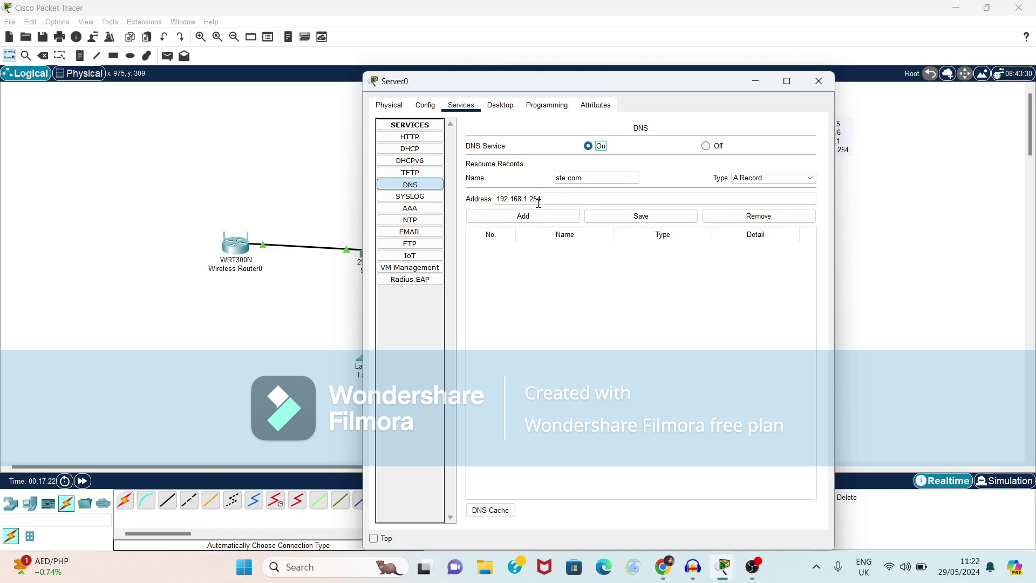
pyautogui.click(532, 218)
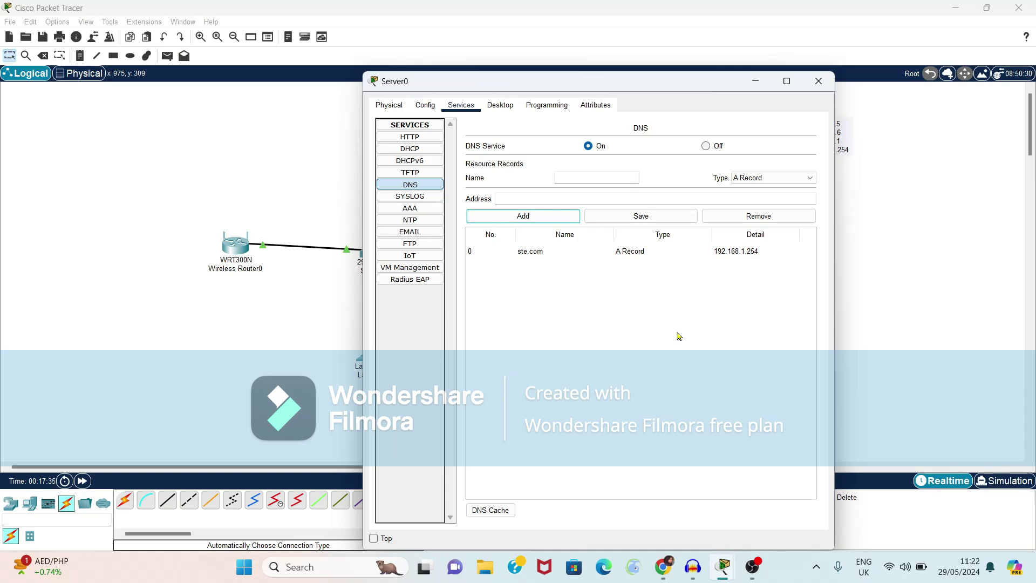
# Close Server0 and load 192.168.1.254 in PC0's web browser to show the Software Technology Empire page
pyautogui.click(819, 81)
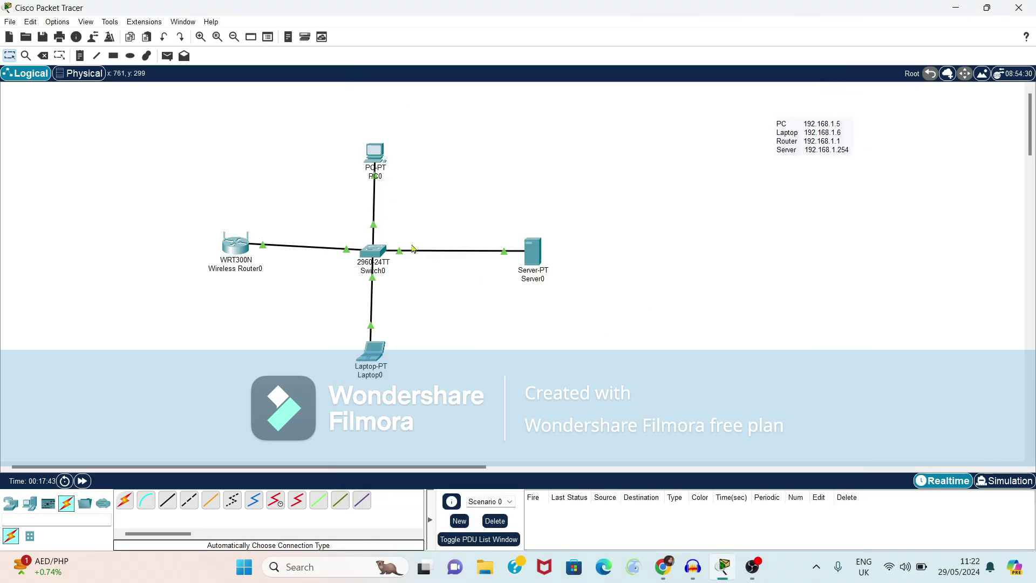
pyautogui.click(372, 154)
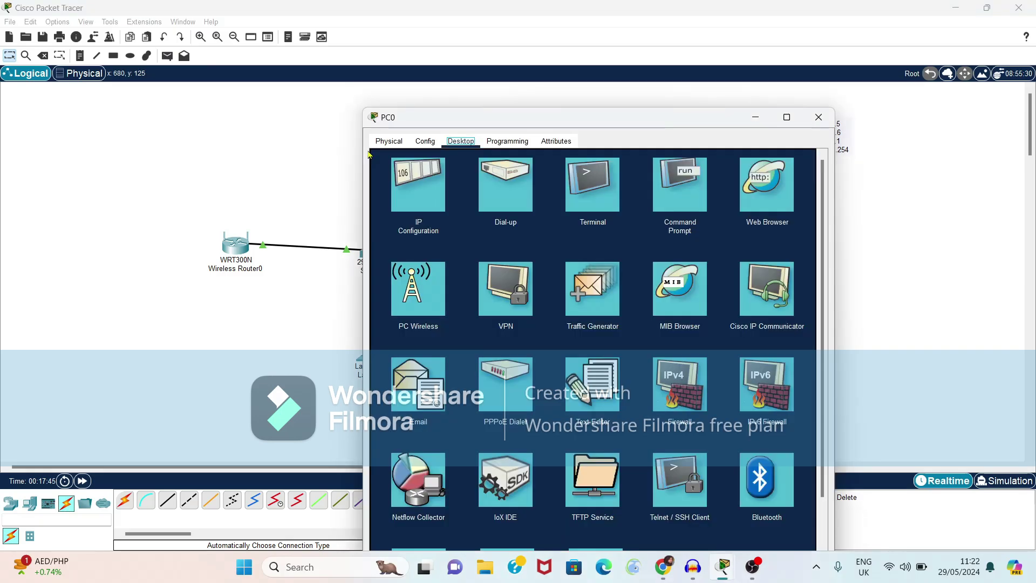
pyautogui.click(775, 191)
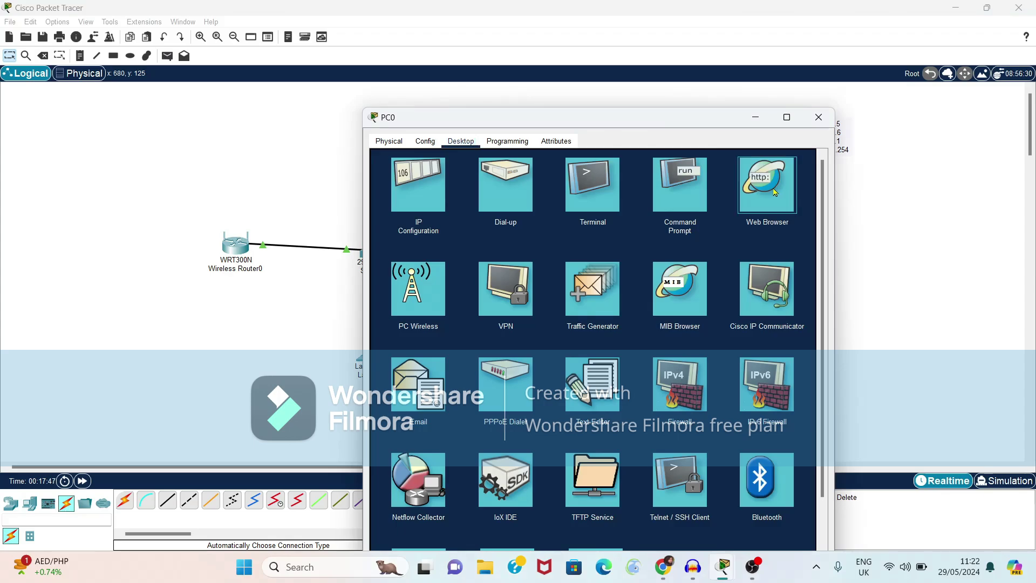
pyautogui.click(775, 192)
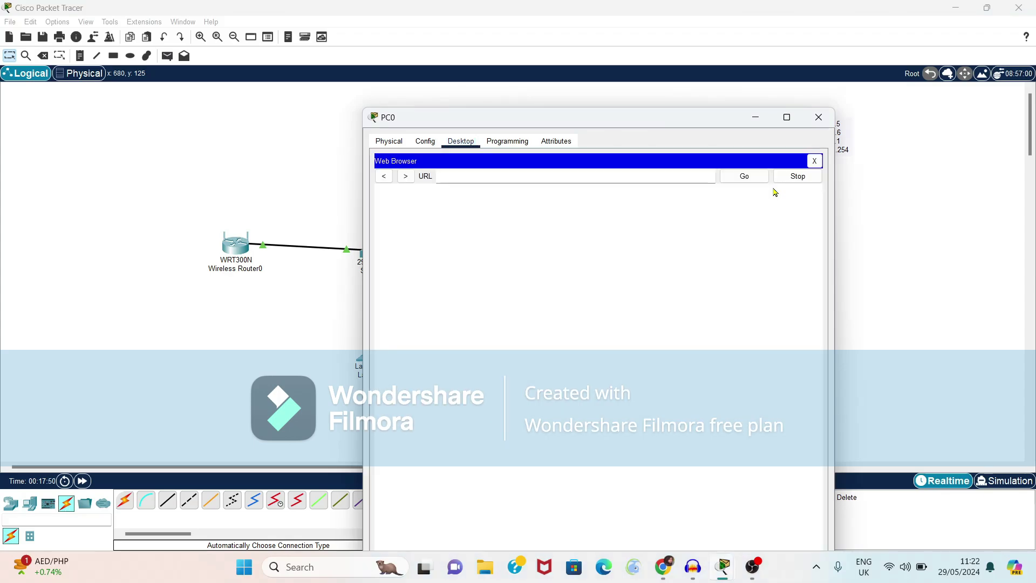
pyautogui.click(667, 178)
pyautogui.write('192.168')
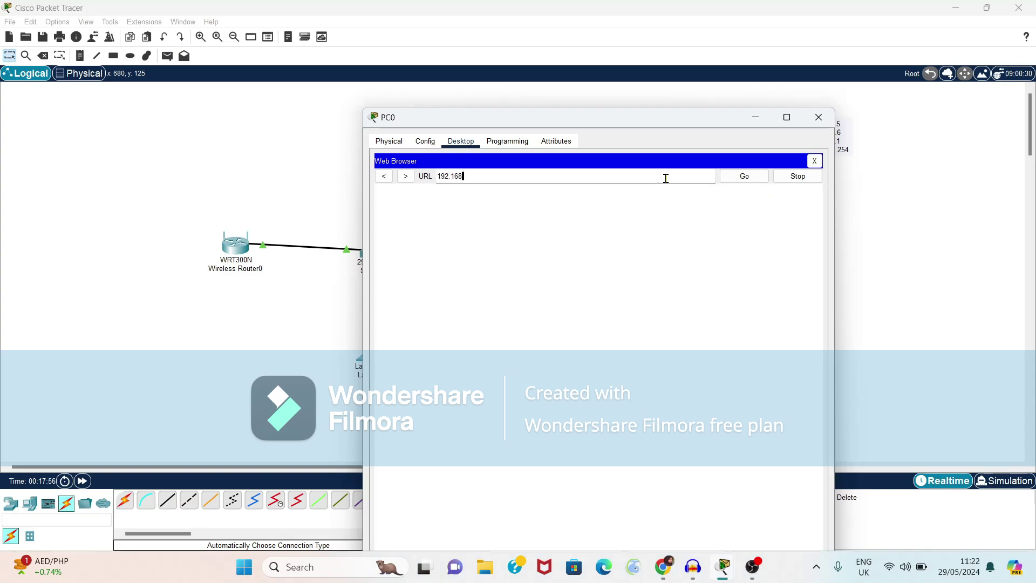
pyautogui.write('.1.254')
pyautogui.click(740, 178)
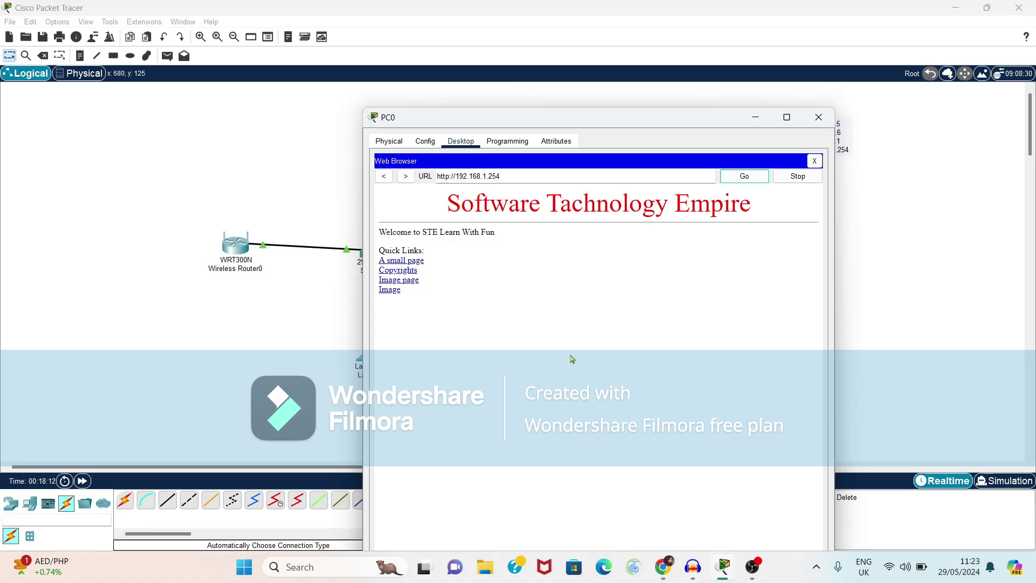
# Load the same page in PC0's browser by name at ste.com, then close PC0's window
pyautogui.click(531, 178)
pyautogui.press('BackSpace')
pyautogui.press('BackSpace')
pyautogui.press('BackSpace')
pyautogui.press('BackSpace')
pyautogui.press('BackSpace')
pyautogui.press('BackSpace')
pyautogui.press('BackSpace')
pyautogui.press('BackSpace')
pyautogui.press('BackSpace')
pyautogui.press('BackSpace')
pyautogui.press('BackSpace')
pyautogui.press('BackSpace')
pyautogui.press('BackSpace')
pyautogui.press('BackSpace')
pyautogui.press('BackSpace')
pyautogui.press('BackSpace')
pyautogui.press('BackSpace')
pyautogui.press('BackSpace')
pyautogui.press('BackSpace')
pyautogui.press('BackSpace')
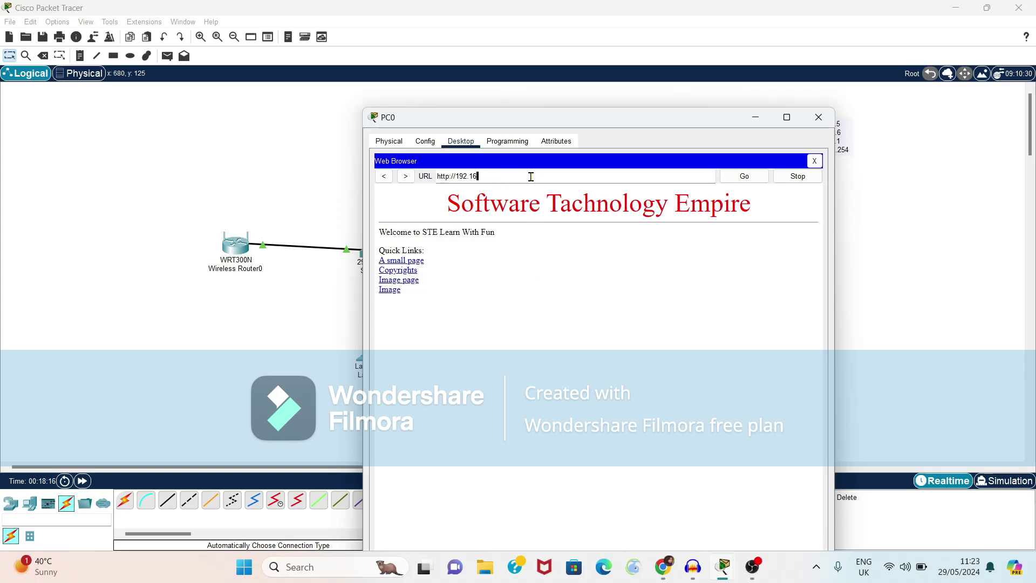
pyautogui.write('s')
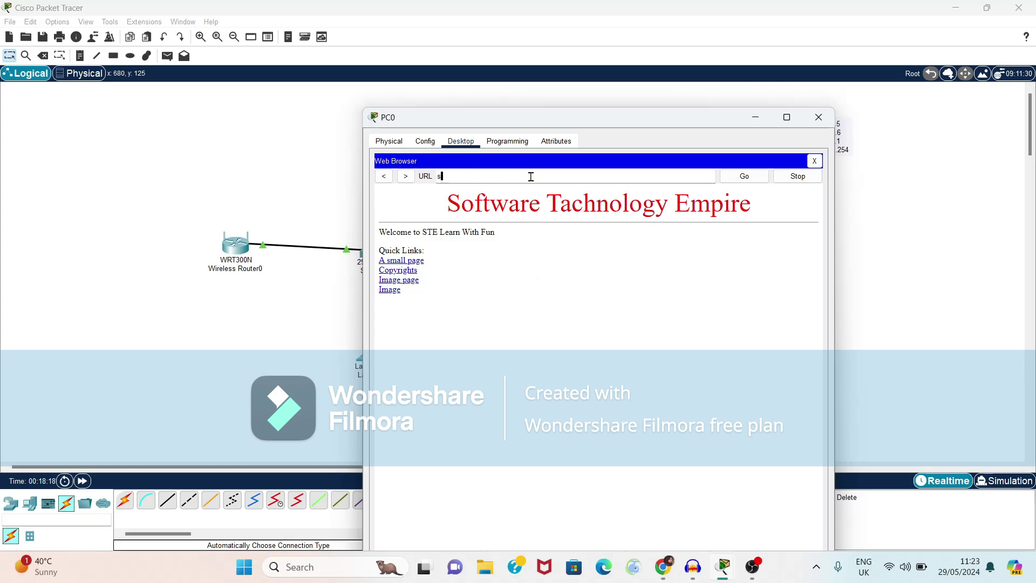
pyautogui.write('te.com')
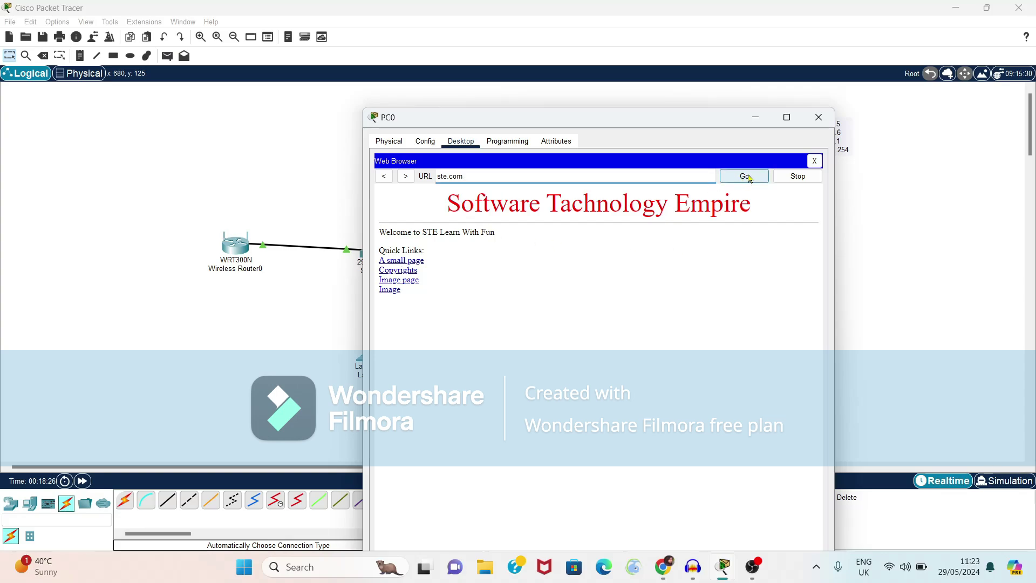
pyautogui.click(745, 177)
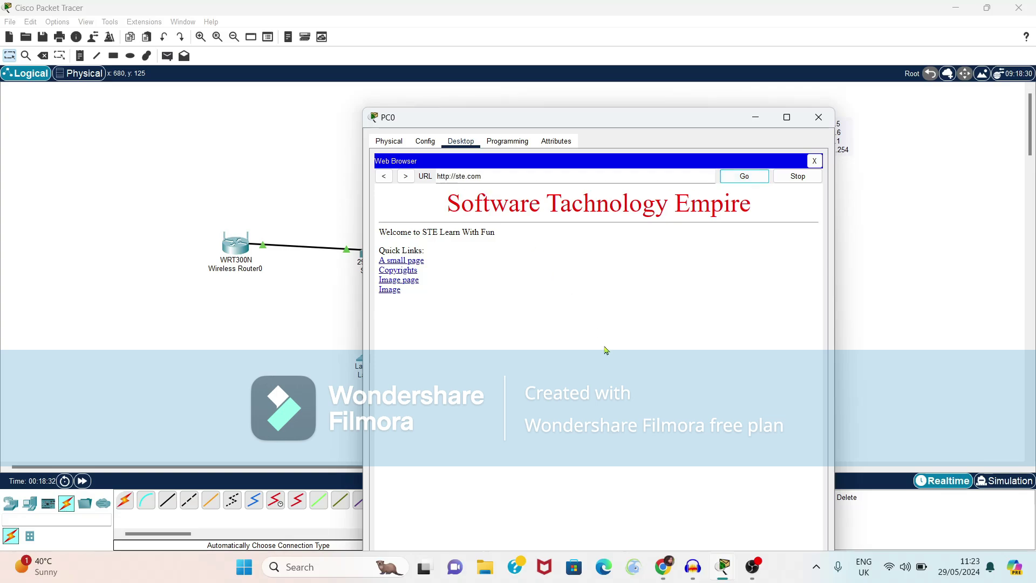
pyautogui.click(820, 117)
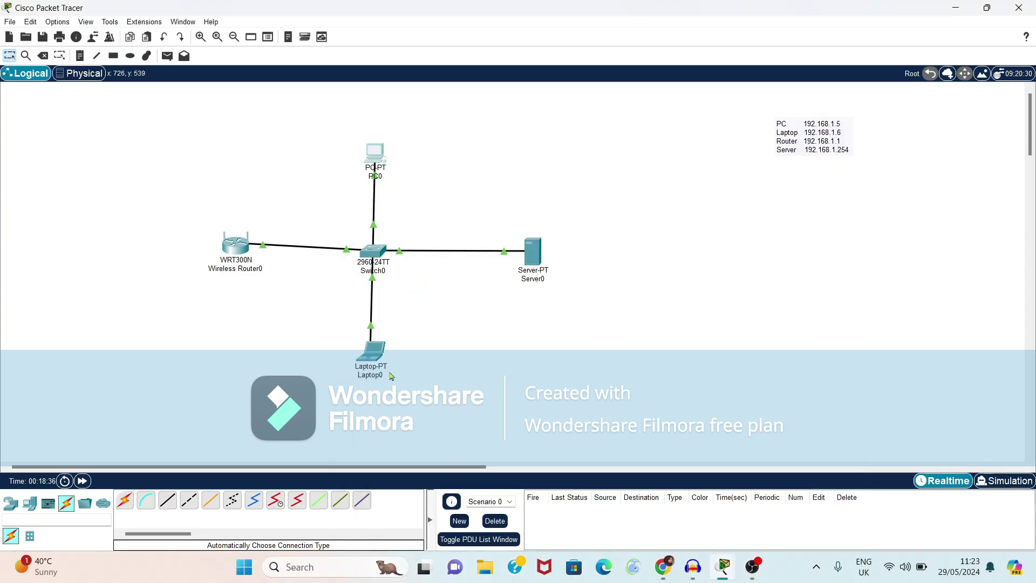
# Browse to ste.com from Laptop0's web browser to display the Software Technology Empire page
pyautogui.click(372, 352)
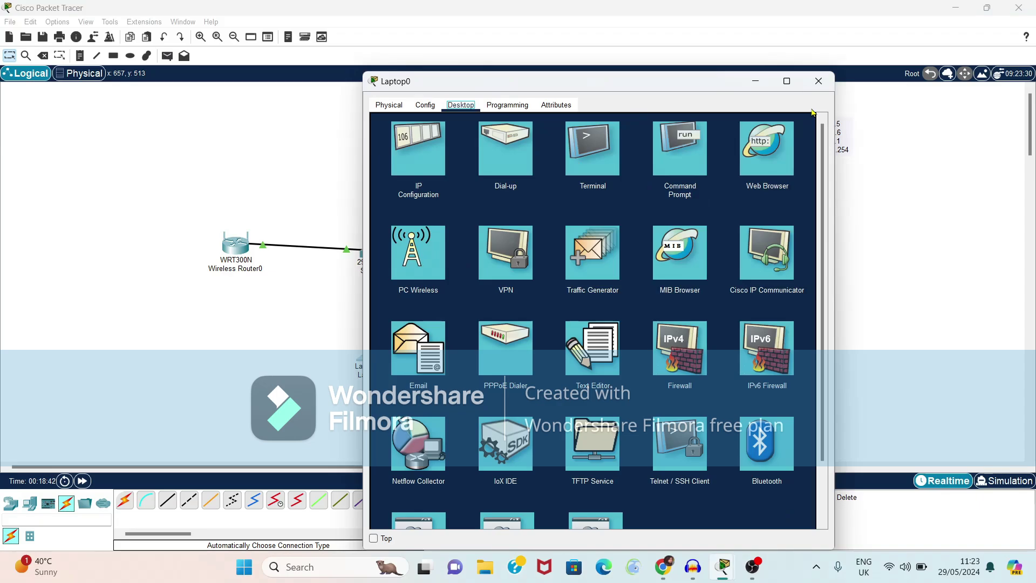
pyautogui.click(768, 162)
pyautogui.click(768, 162)
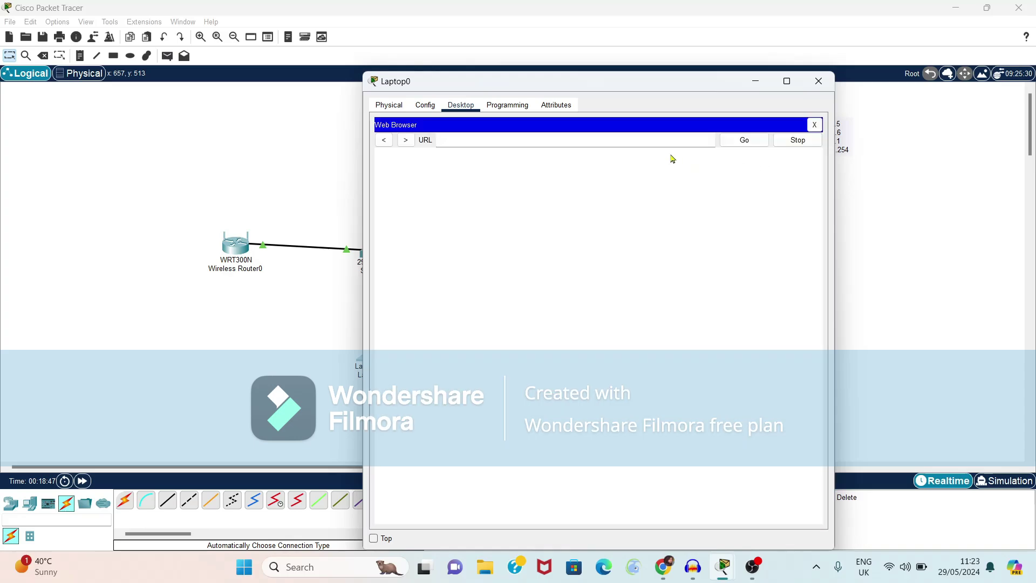
pyautogui.click(656, 139)
pyautogui.write('ste.com')
pyautogui.click(734, 140)
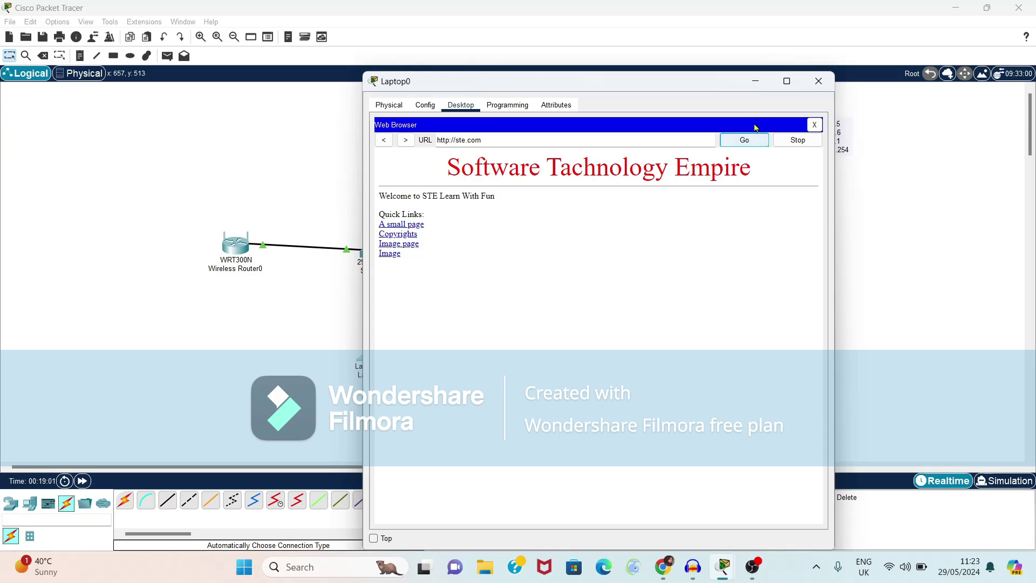
# Minimise Packet Tracer with Super+D to reveal the Windows desktop
pyautogui.press('super+d')
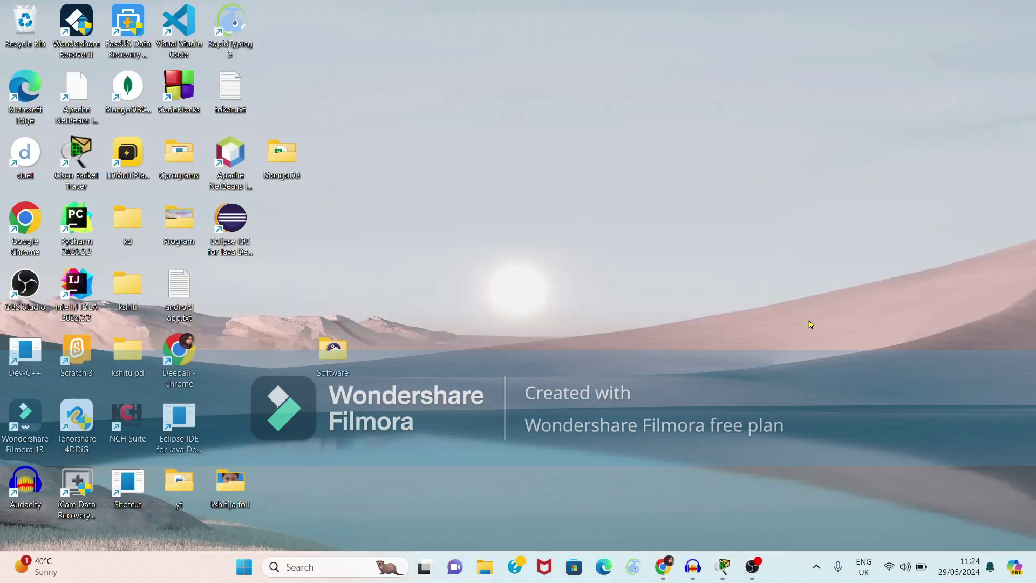